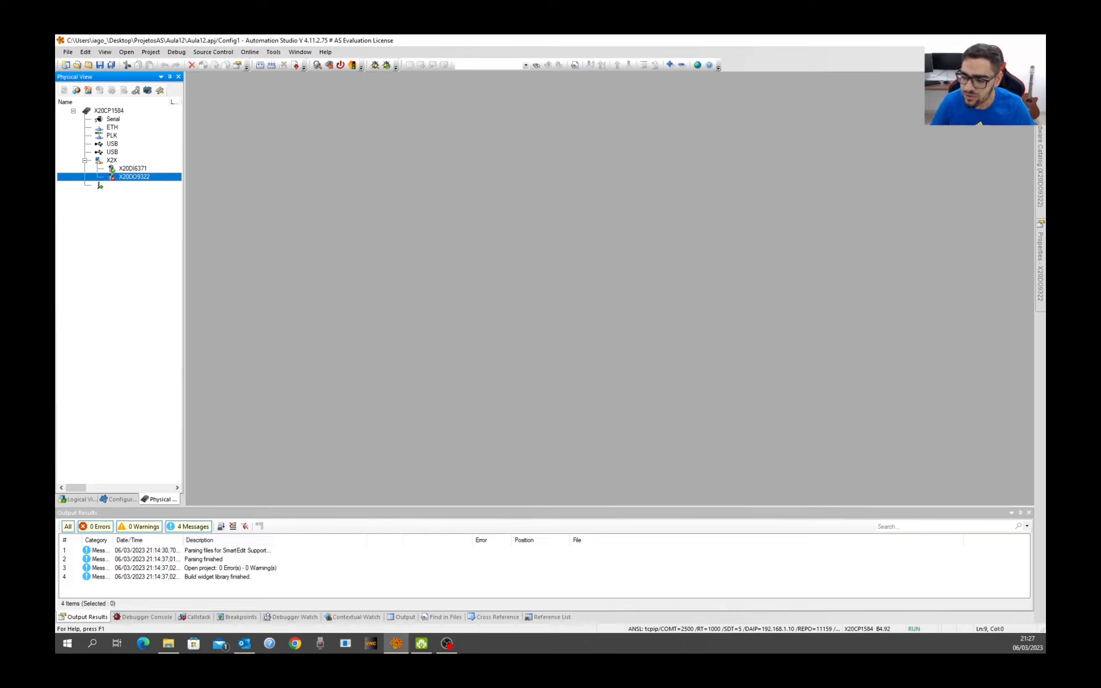
Step: Switch to the DroidCam view of the PLC hardware and enlarge its window
key("alt+Tab")
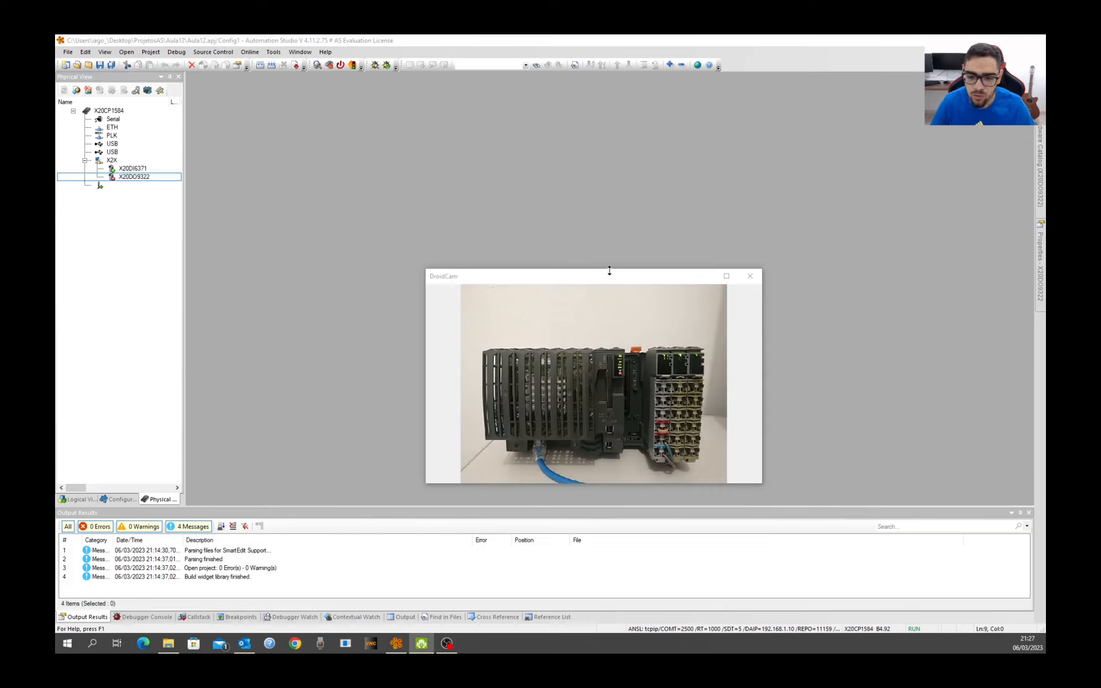
left_click_drag(609, 267, 609, 234)
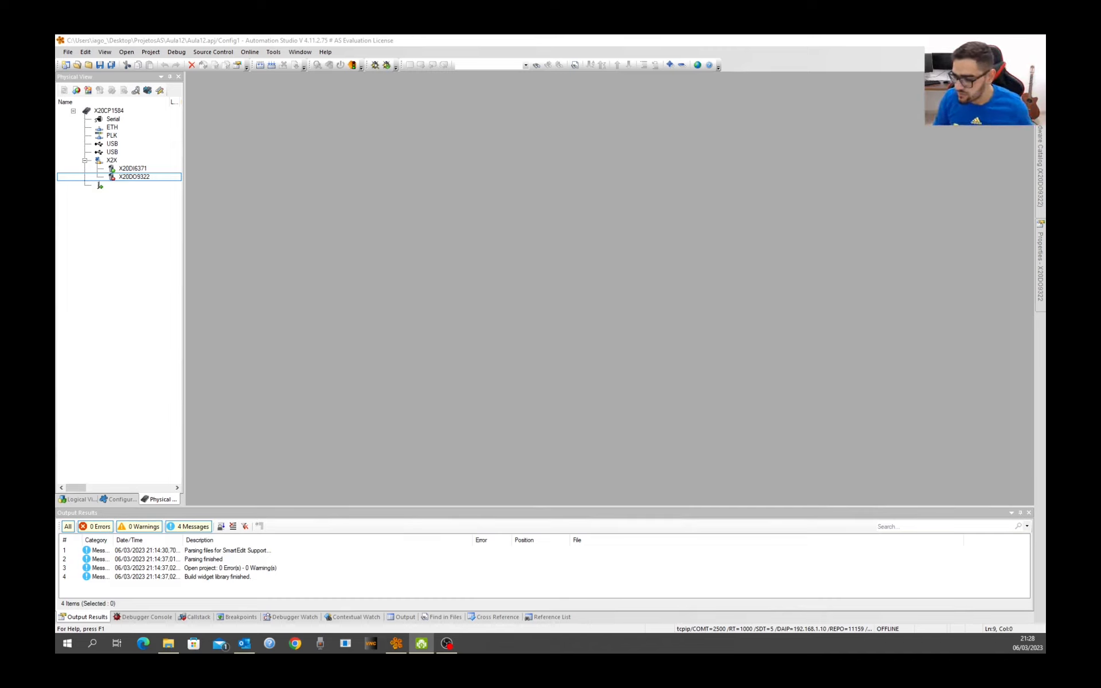
key("shift+super+Right")
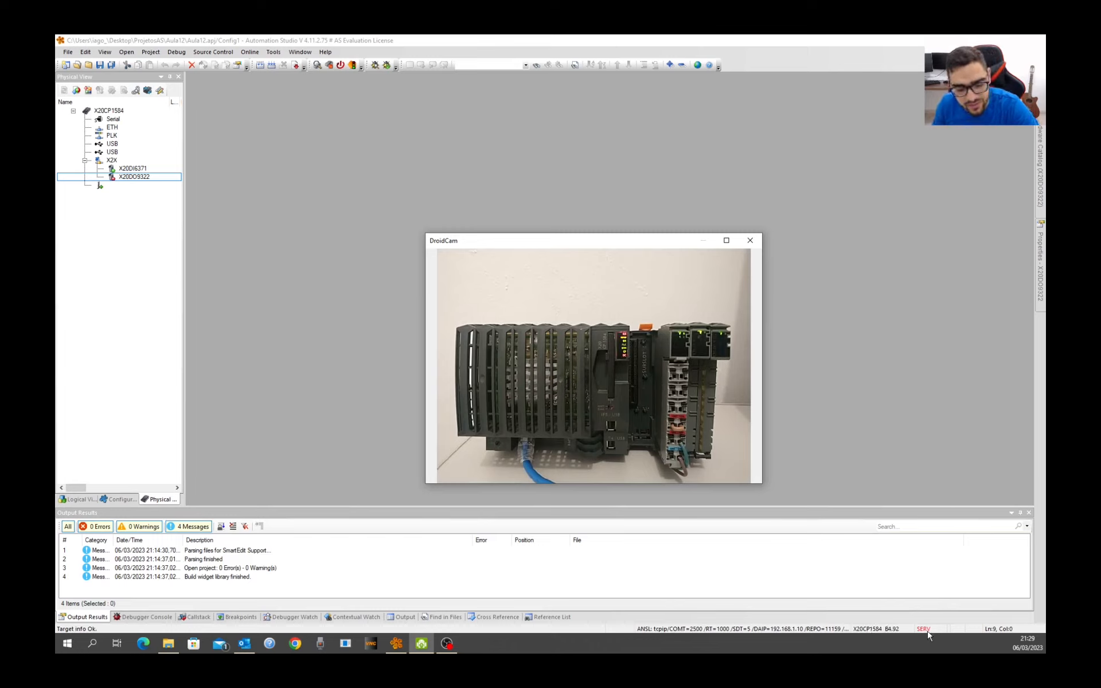
Step: Switch to Automation Studio, open the Logger for the online target, and enlarge the log entry list
left_click(401, 459)
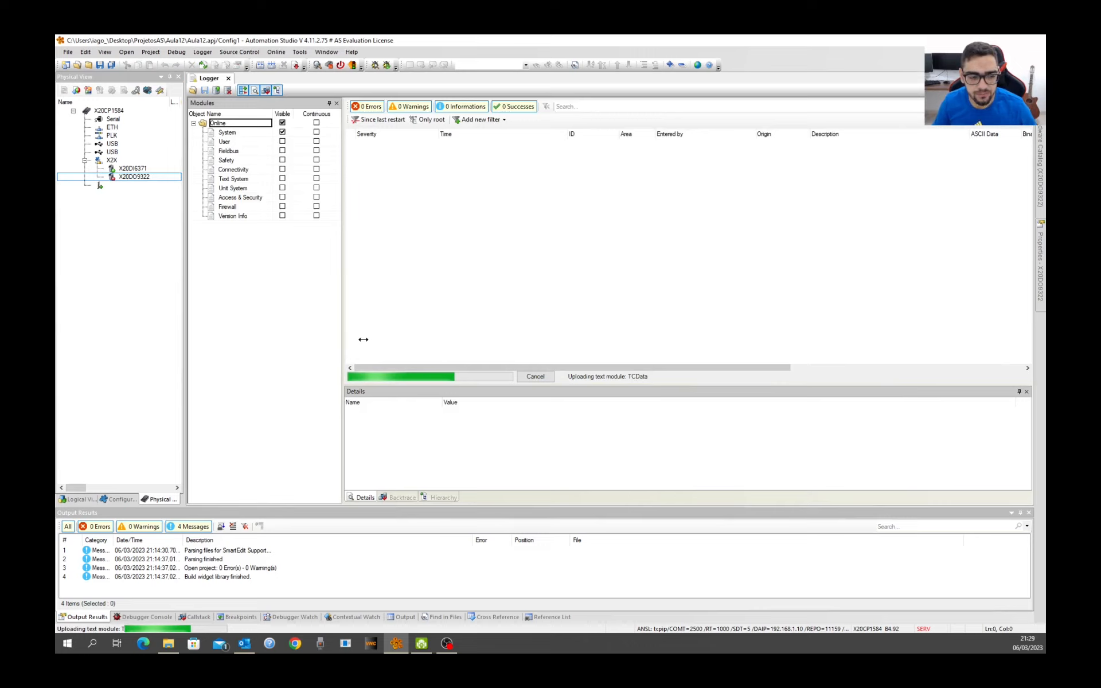
left_click_drag(363, 340, 363, 338)
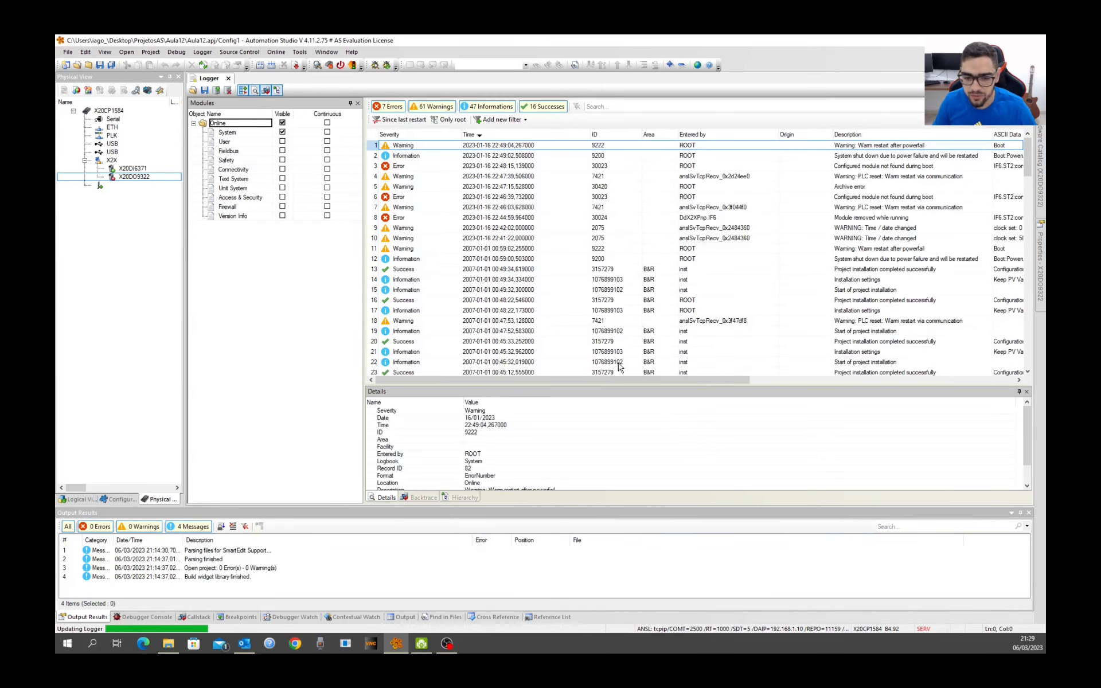
left_click_drag(364, 194, 315, 193)
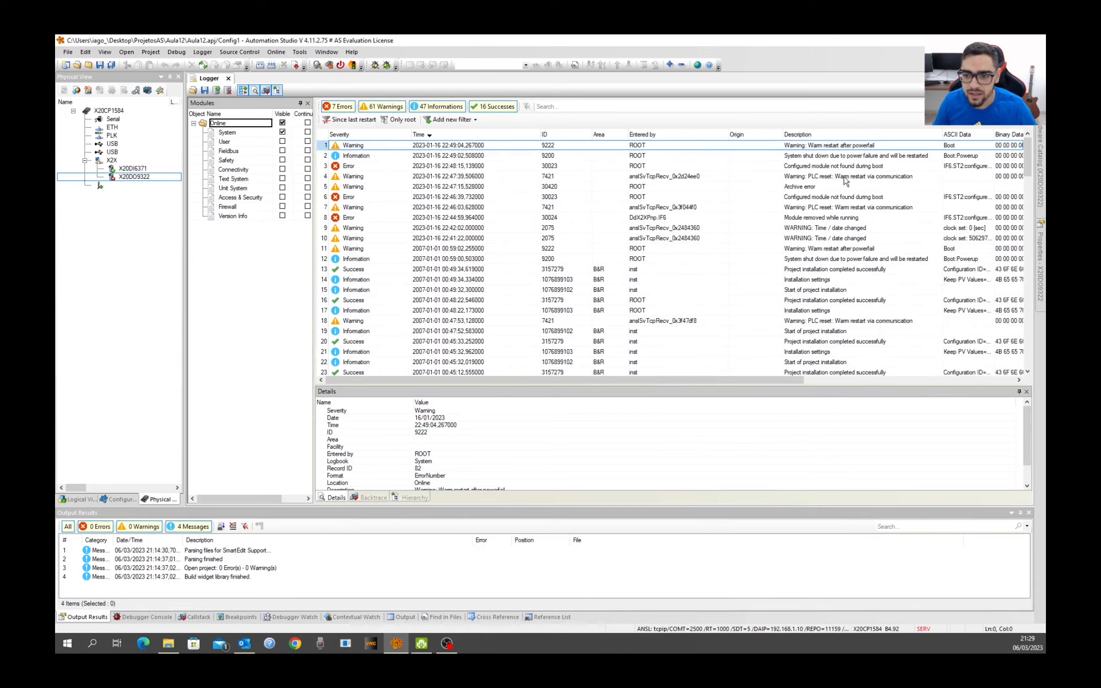
left_click_drag(746, 384, 748, 411)
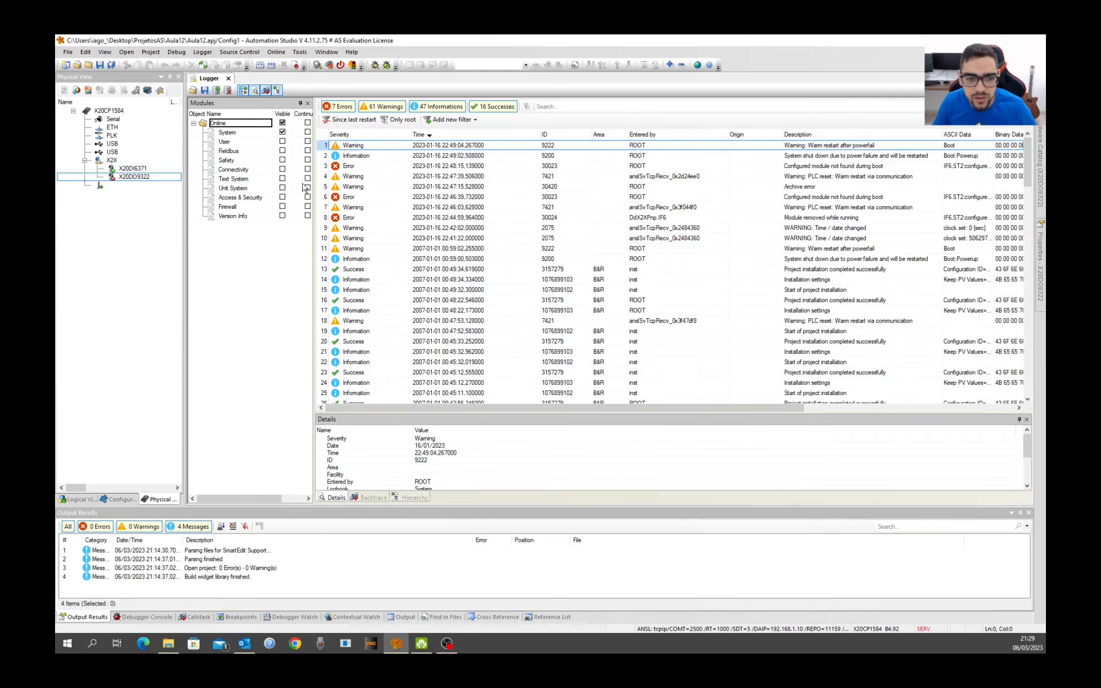
Step: Filter the log to show only errors, hiding warnings, informations and successes
left_click(381, 106)
left_click(453, 106)
left_click(505, 109)
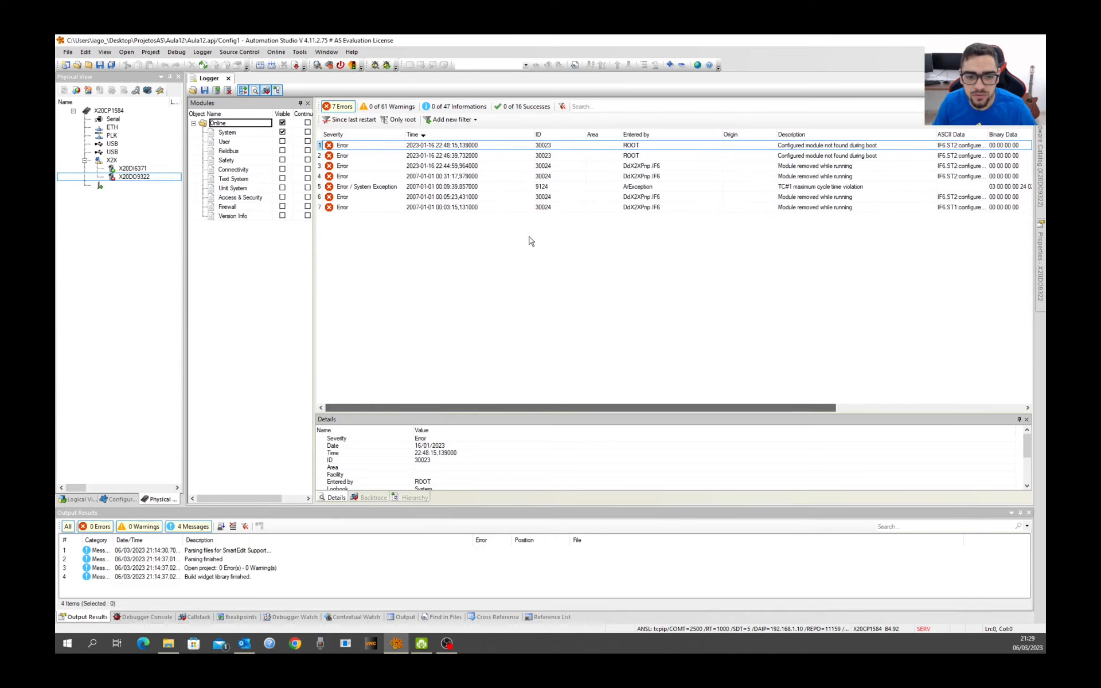
Step: Widen the ASCII Data column and examine the module details and timestamps of the error entries
left_click(837, 208)
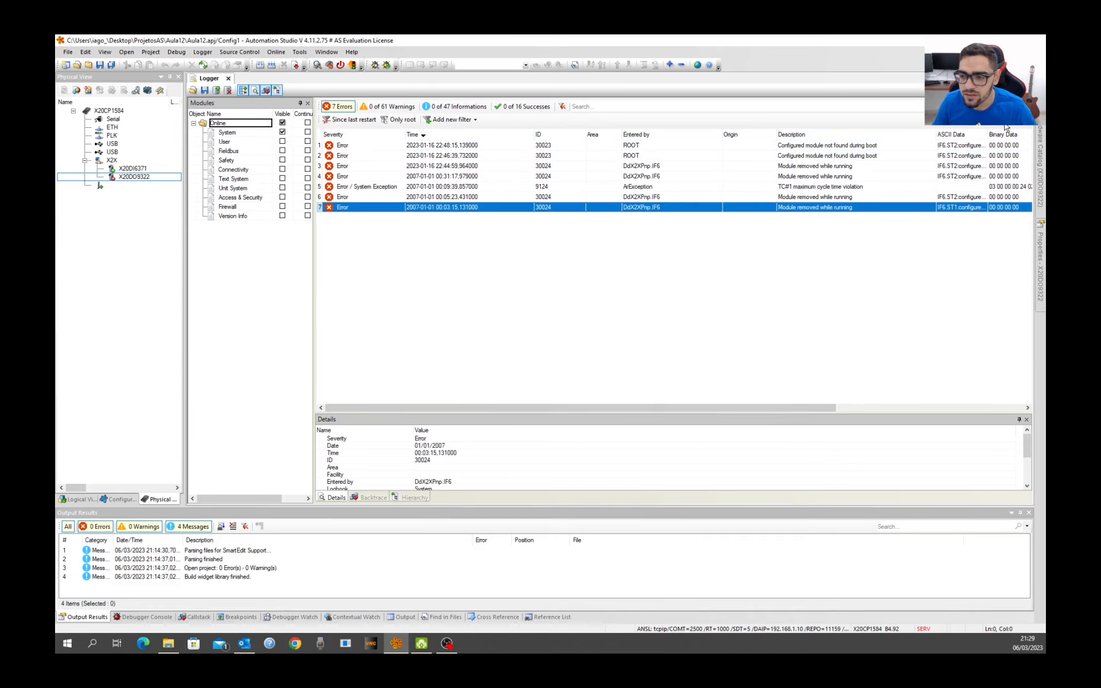
mouse_move(987, 134)
left_mouse_down()
mouse_move(1035, 135)
mouse_move(1006, 135)
left_mouse_up()
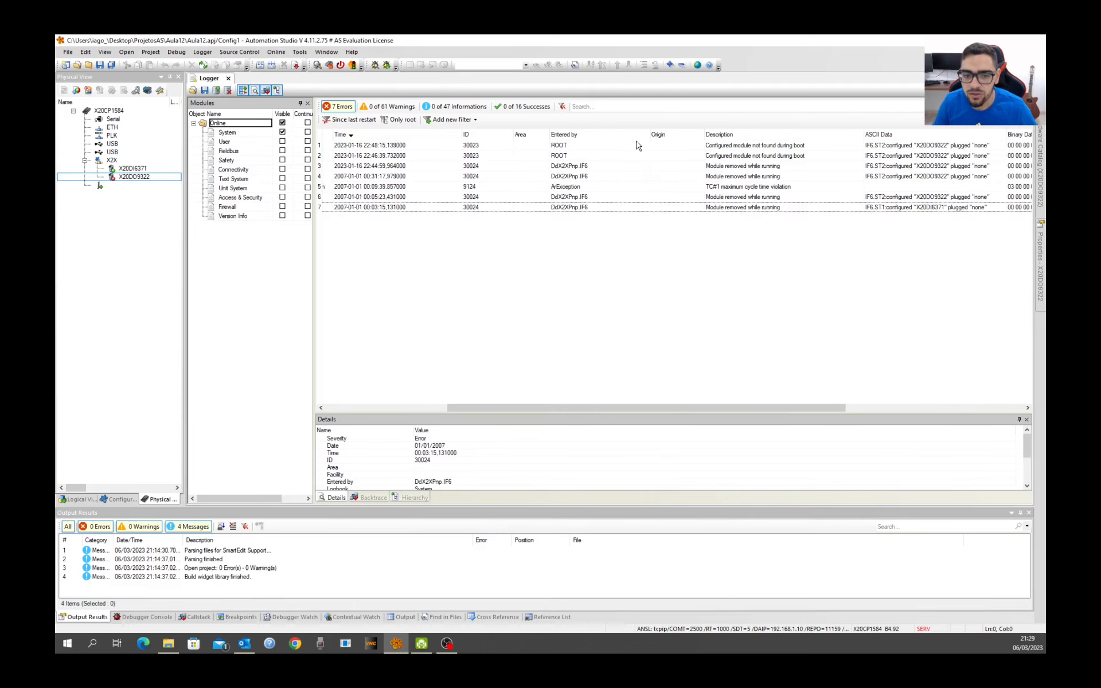
left_click(636, 146)
left_click_drag(481, 408, 408, 405)
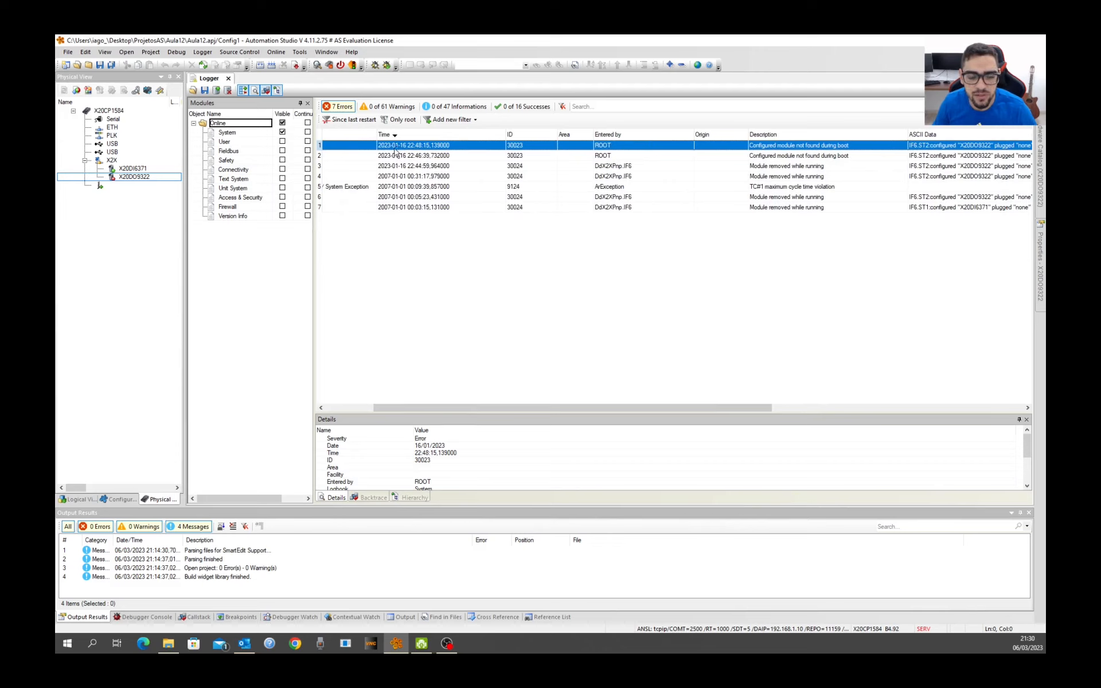
left_click_drag(436, 408, 386, 408)
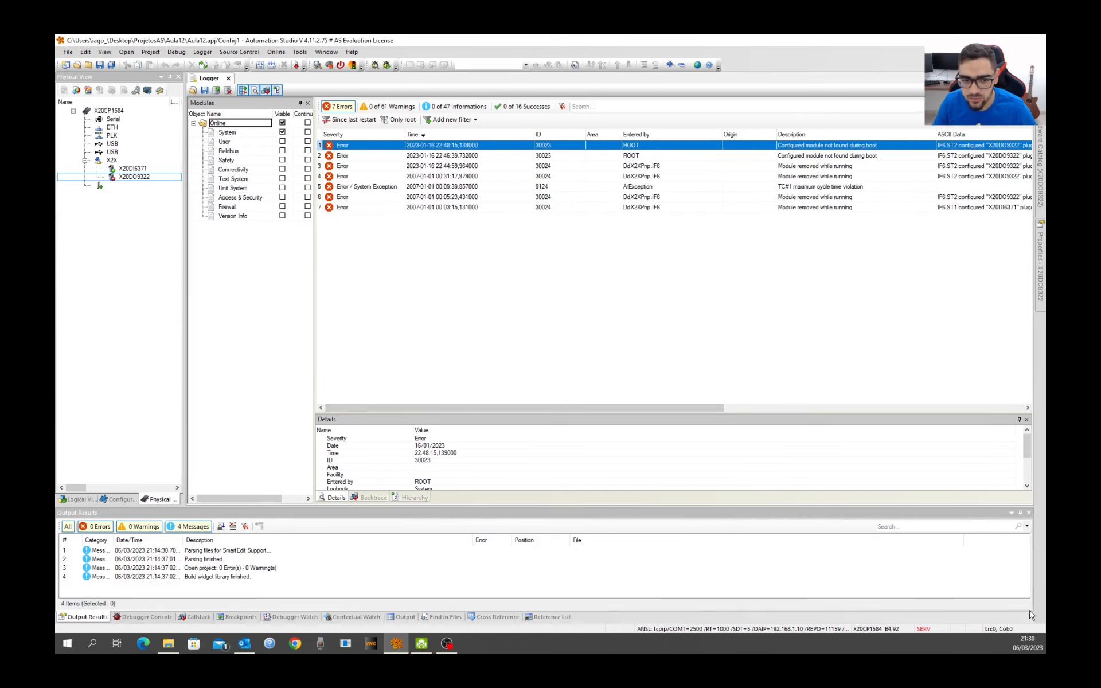
Step: Check the PC's date and transfer the current PC date and time to the target in Online Info
left_click(1020, 648)
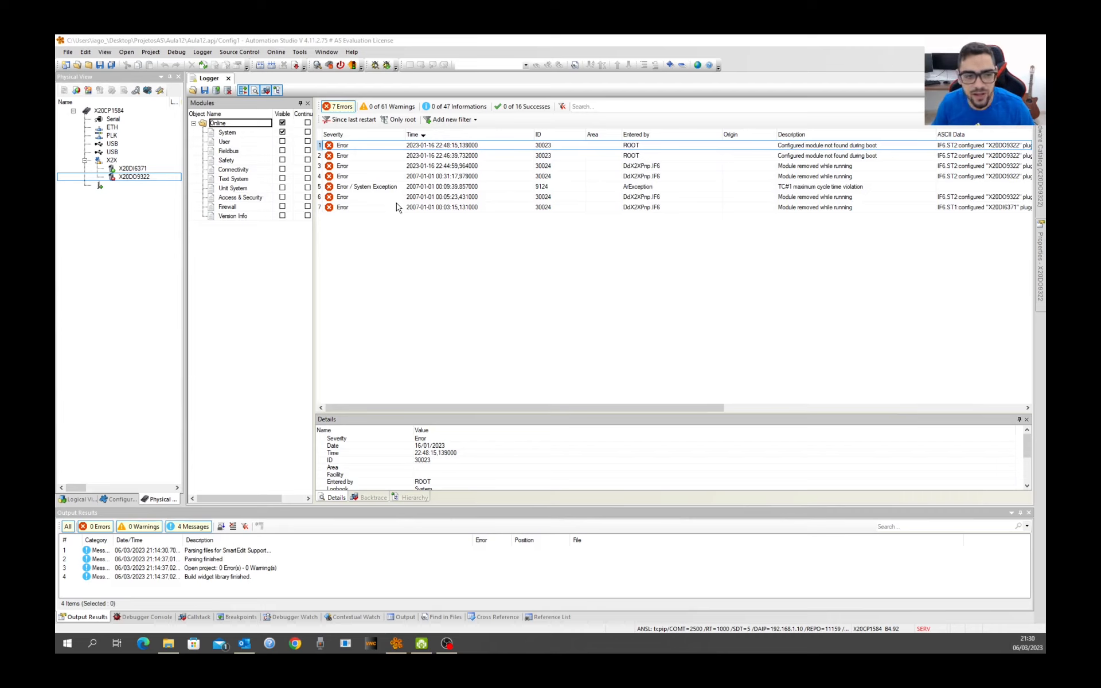
left_click(395, 227)
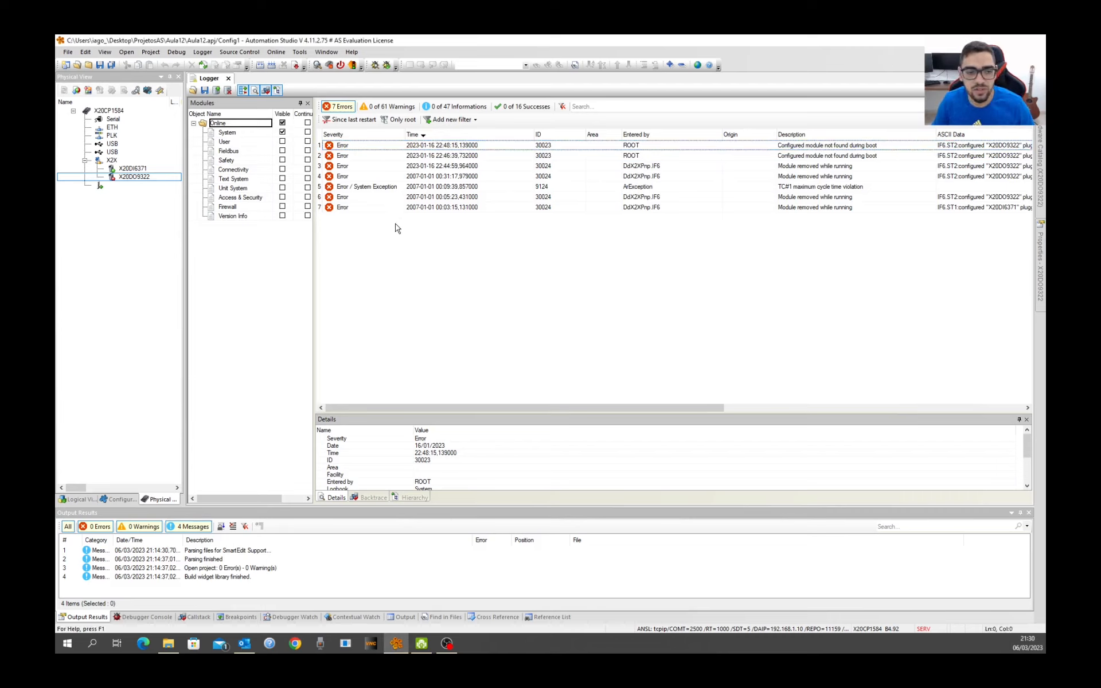
left_click(276, 52)
left_click(292, 109)
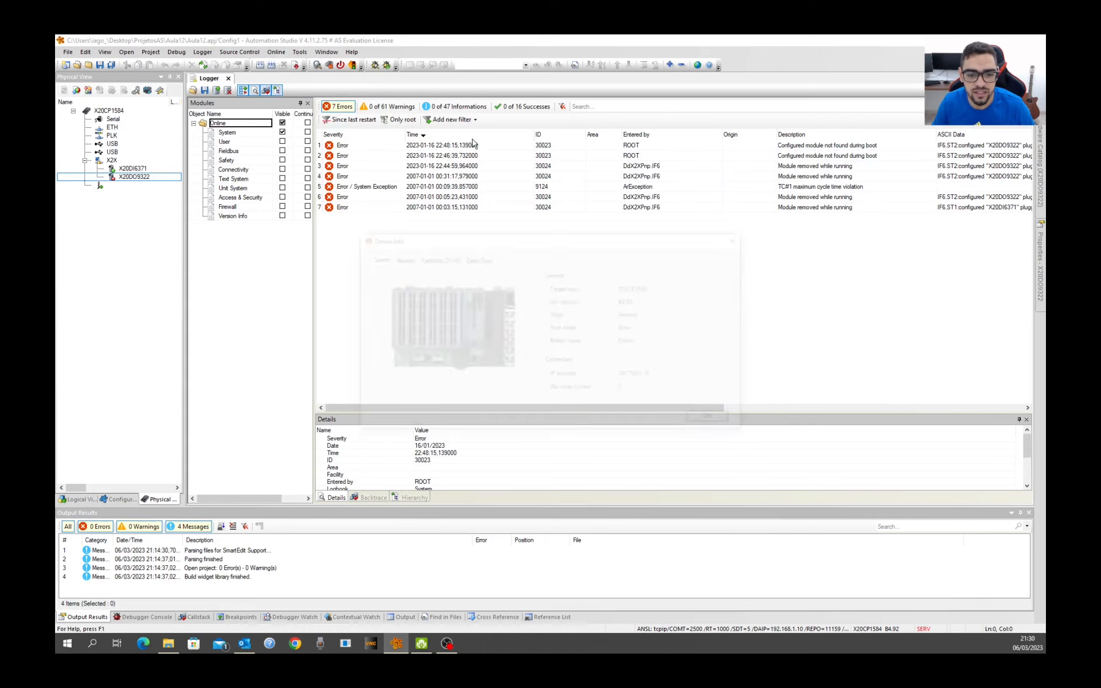
left_click(484, 261)
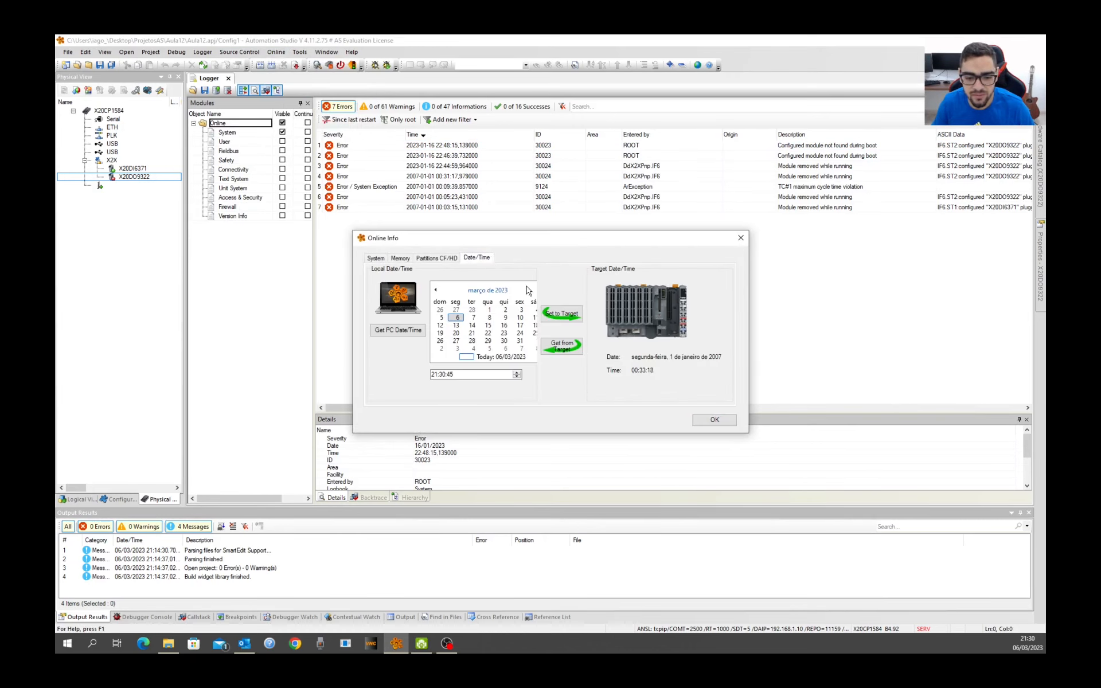
left_click(405, 337)
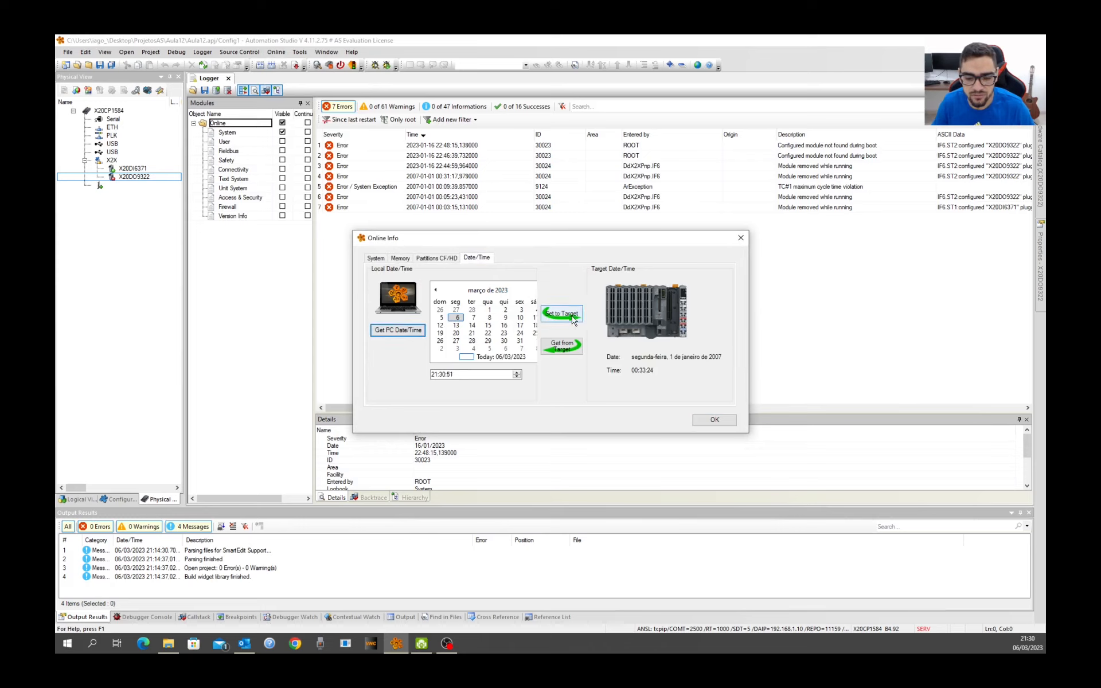
left_click(572, 317)
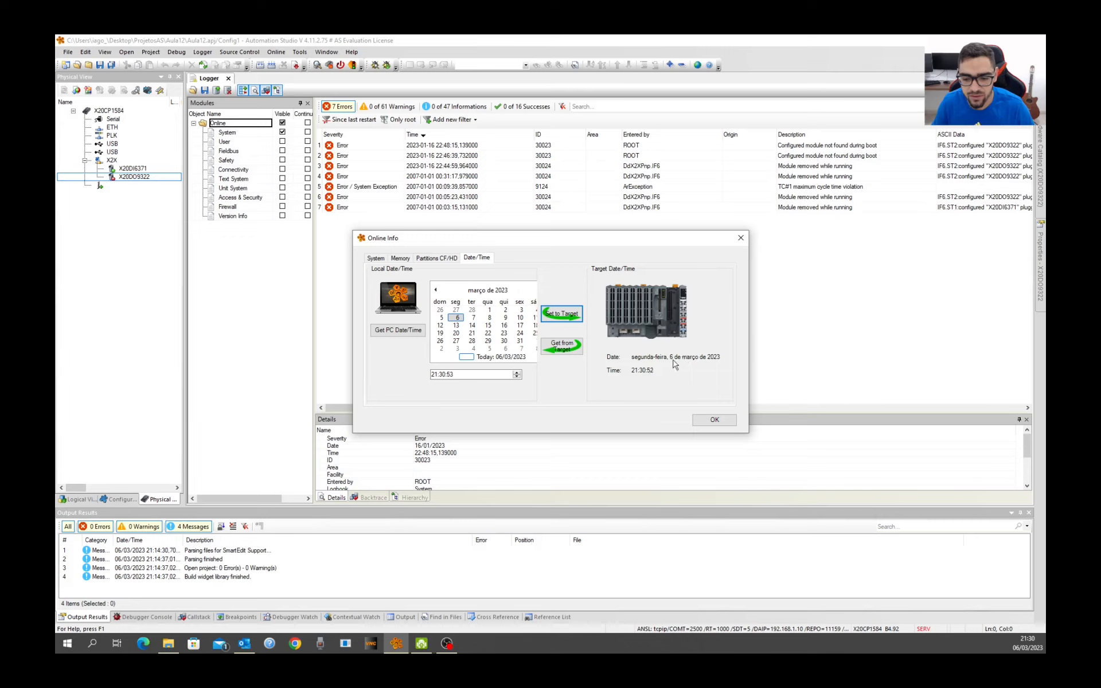
left_click(721, 424)
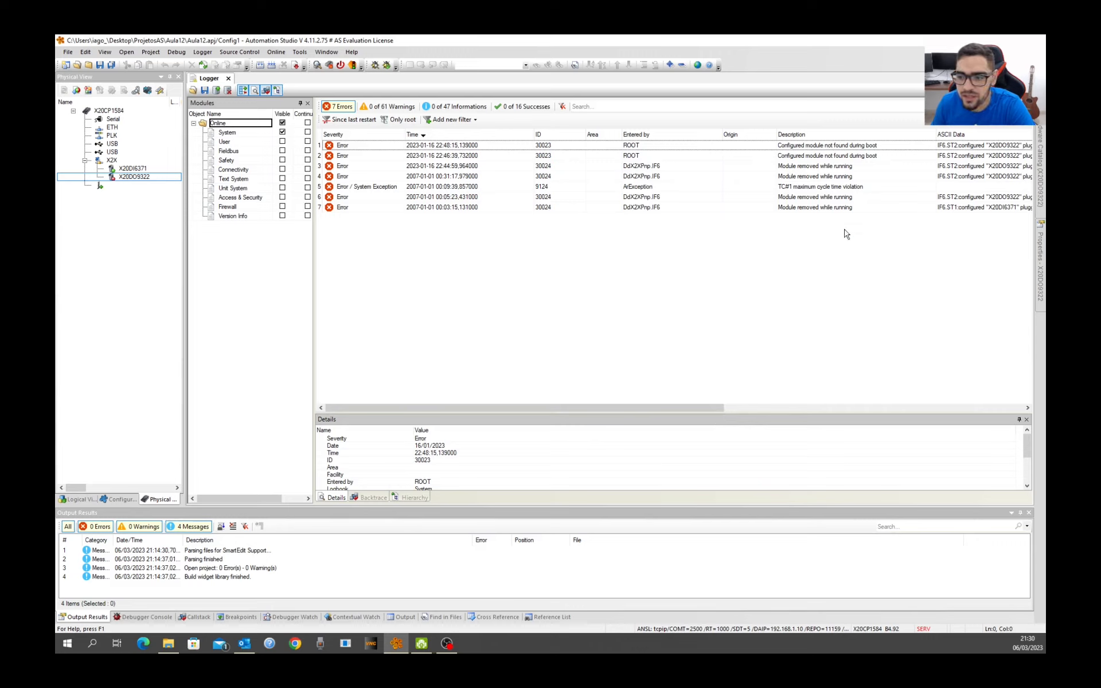
Step: Widen the Physical View to show module positions and compare them with the newest error's ASCII data
left_click_drag(707, 408, 794, 407)
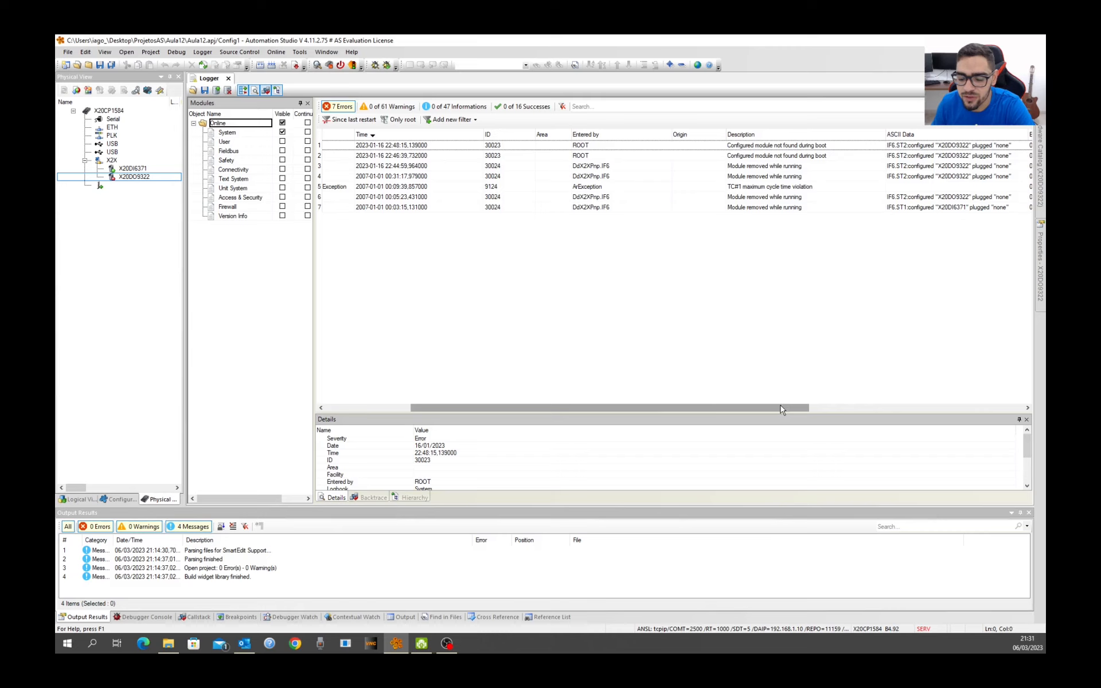
left_click_drag(779, 406, 852, 407)
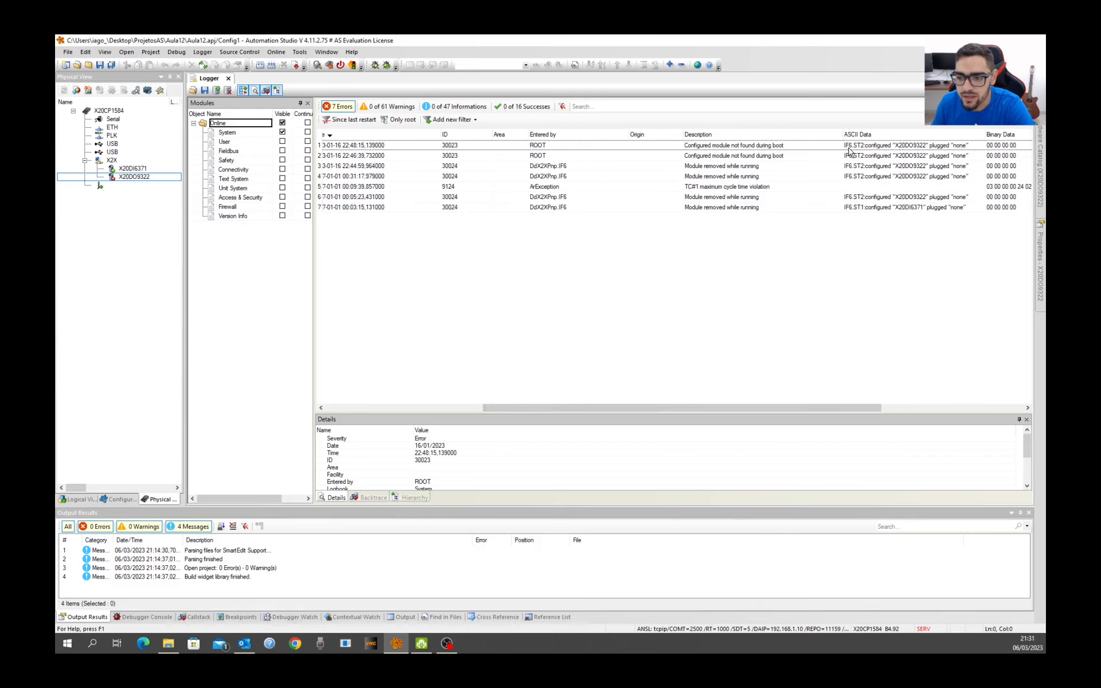
left_click(120, 160)
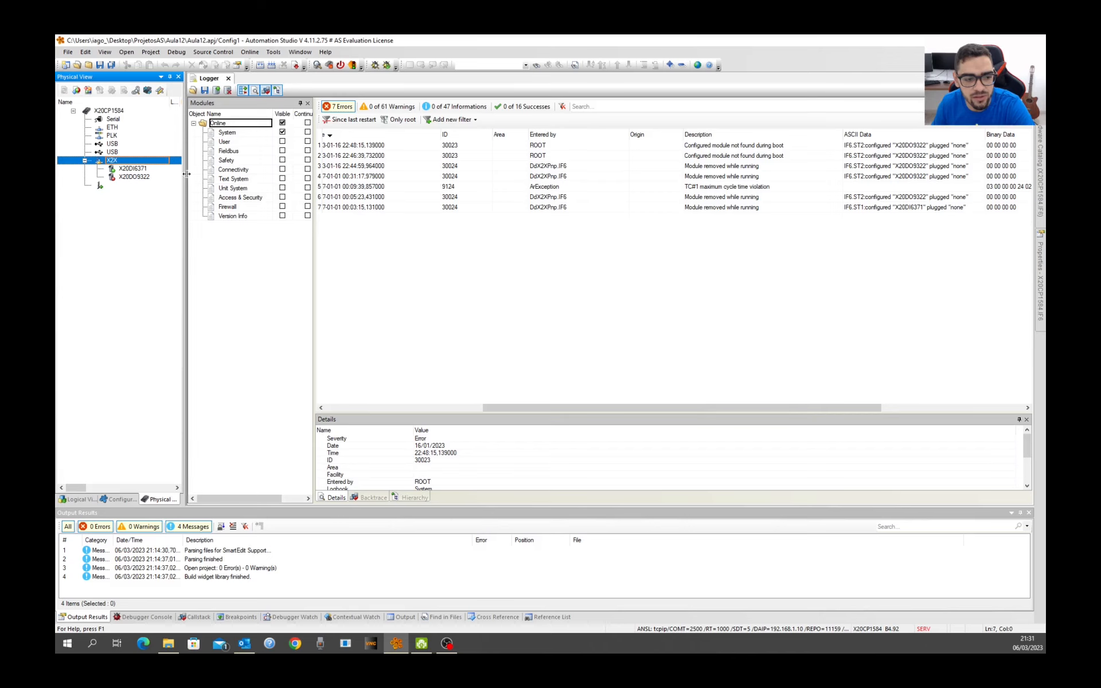
left_click_drag(184, 174, 223, 172)
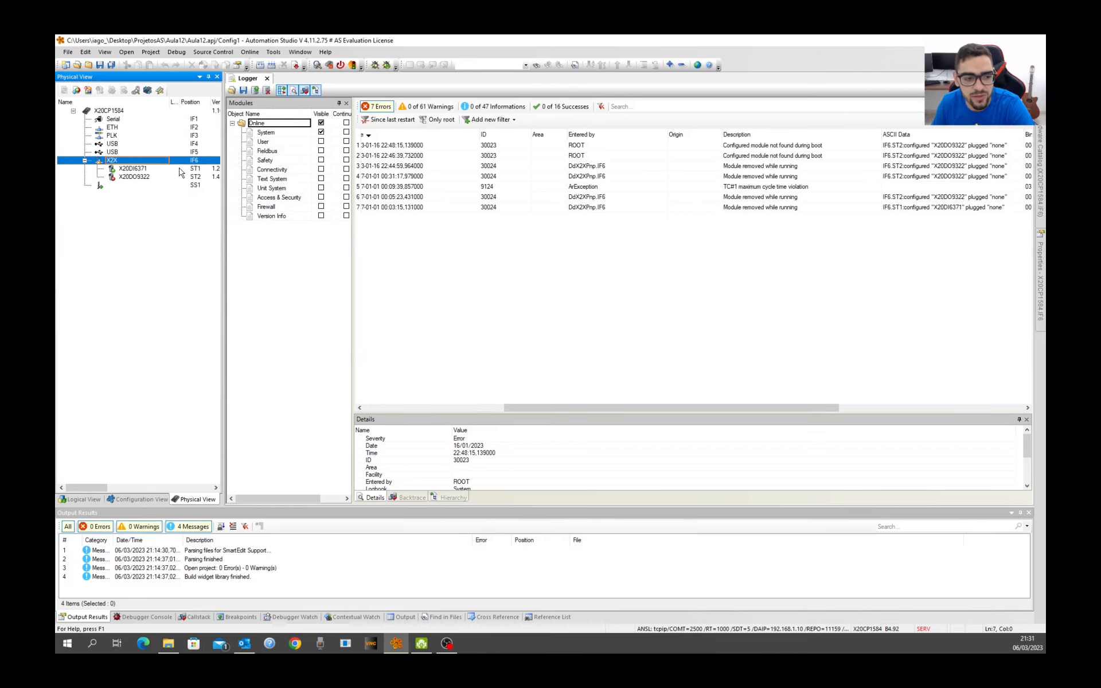
left_click(966, 148)
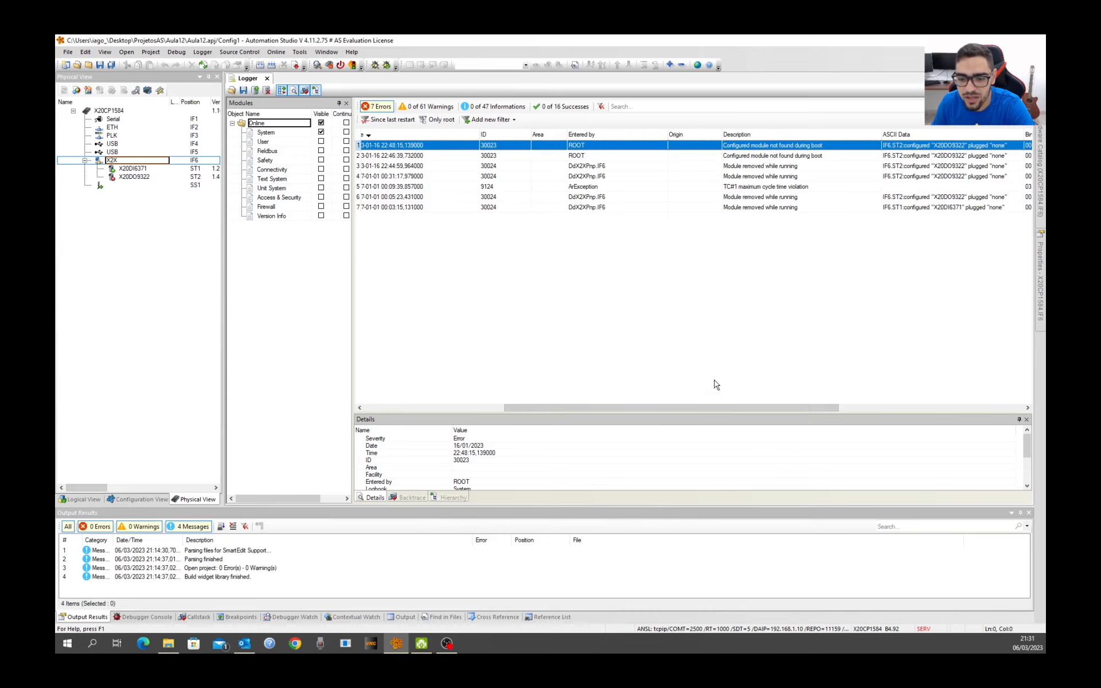
left_click_drag(700, 408, 556, 407)
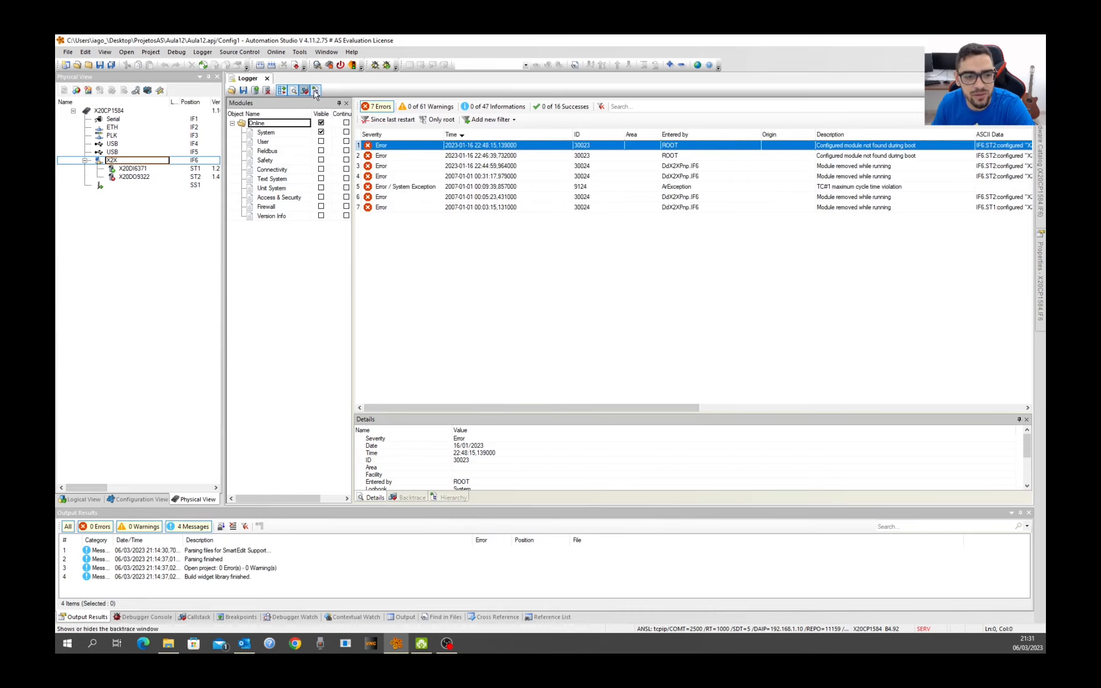
Step: Show warnings, informations and successes in the log again, and close the Logger
left_click(427, 106)
left_click(513, 108)
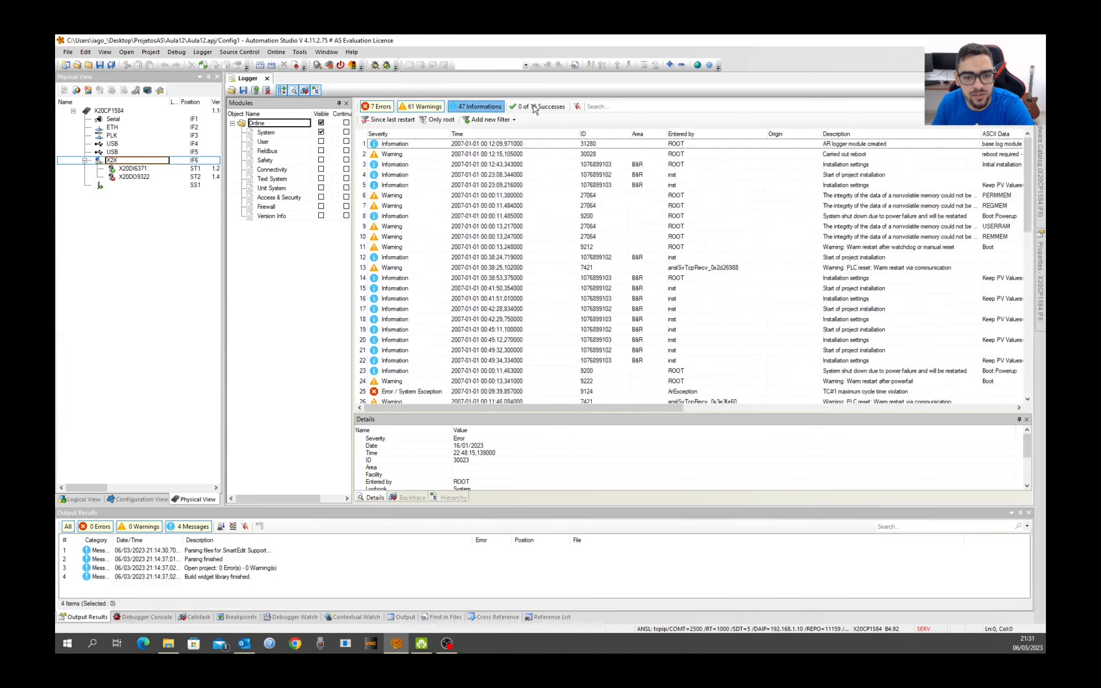
left_click(532, 107)
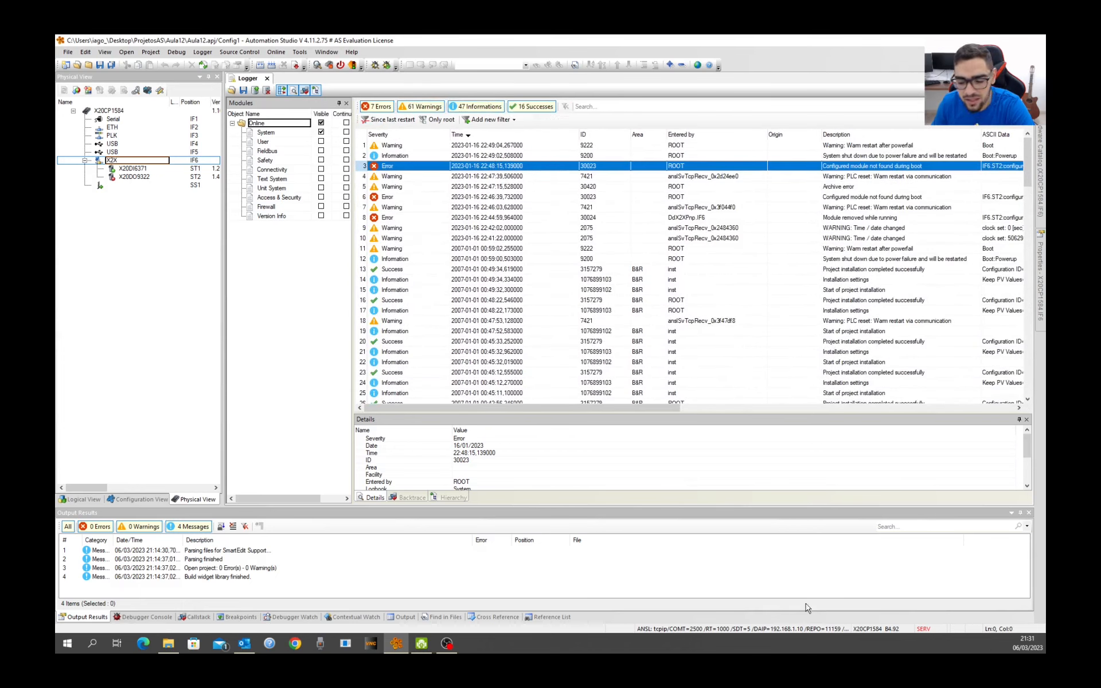
left_click(266, 78)
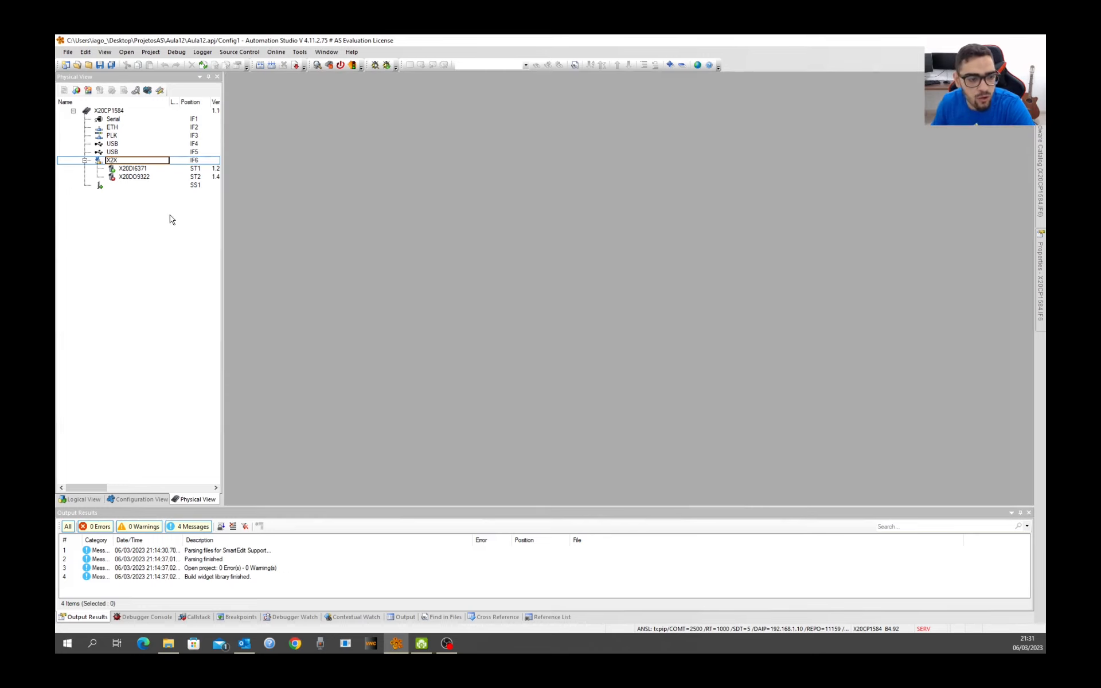
Step: Open the configuration of the X20DO9322 module and set Module supervised to off
left_click(144, 181)
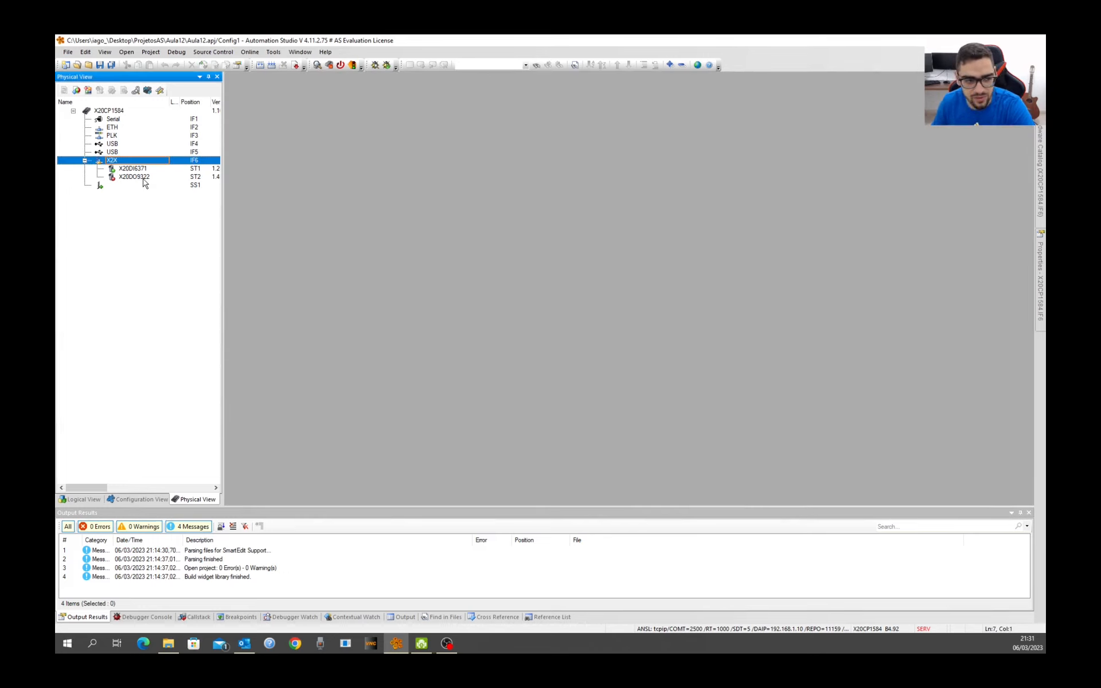
left_click(143, 179)
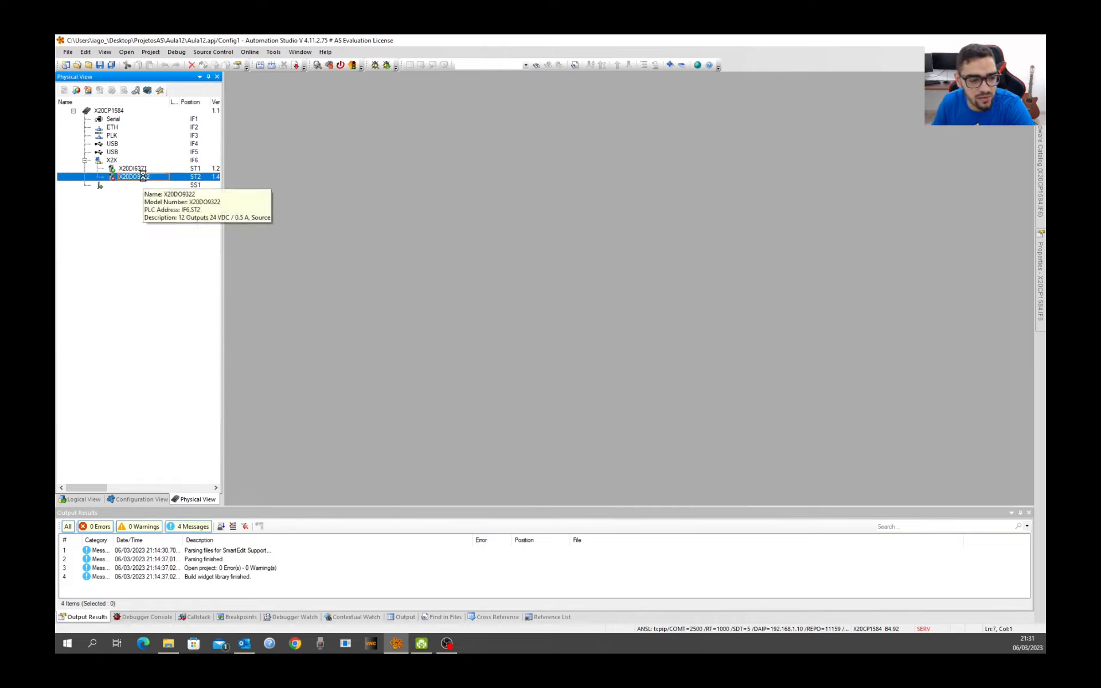
right_click(143, 179)
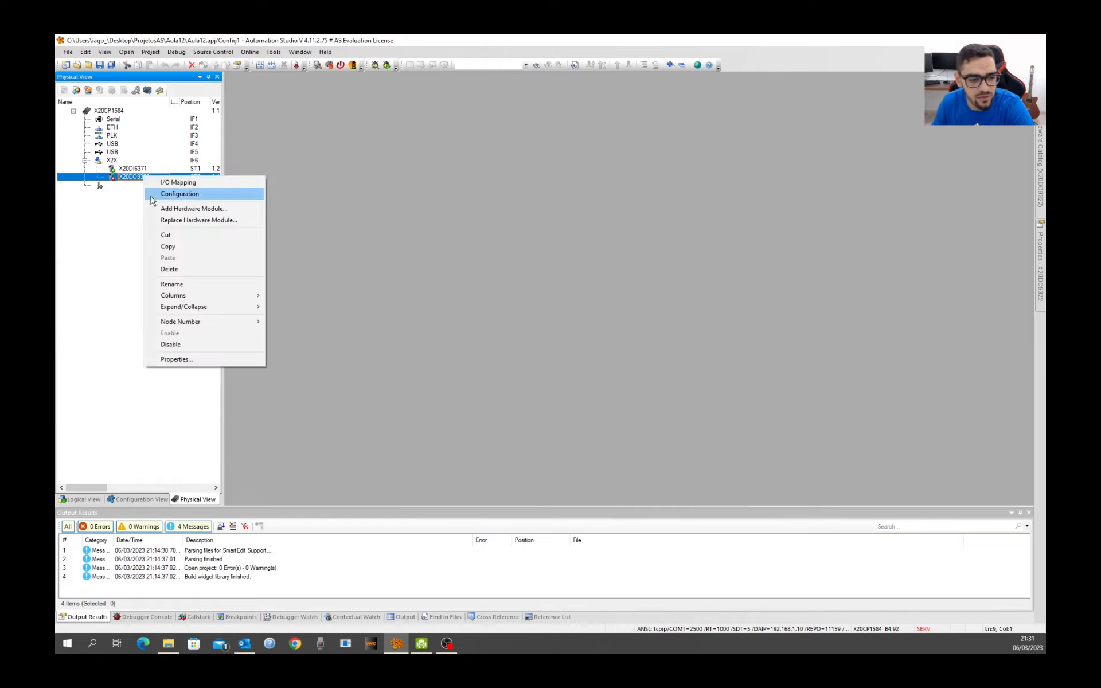
left_click(152, 195)
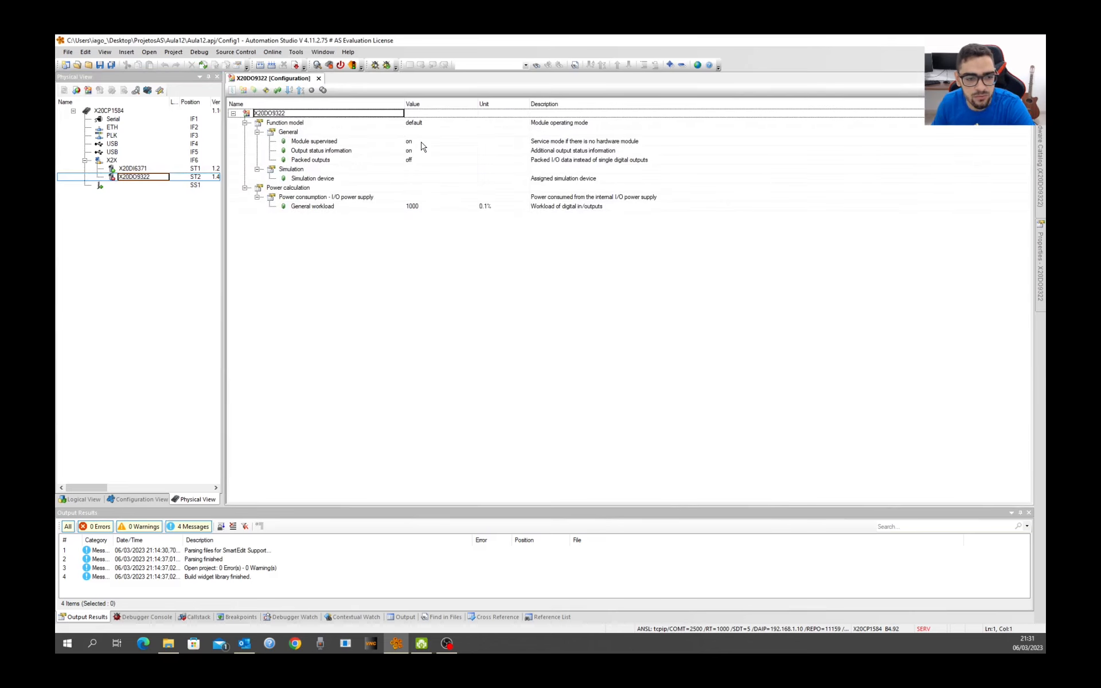
left_click(421, 144)
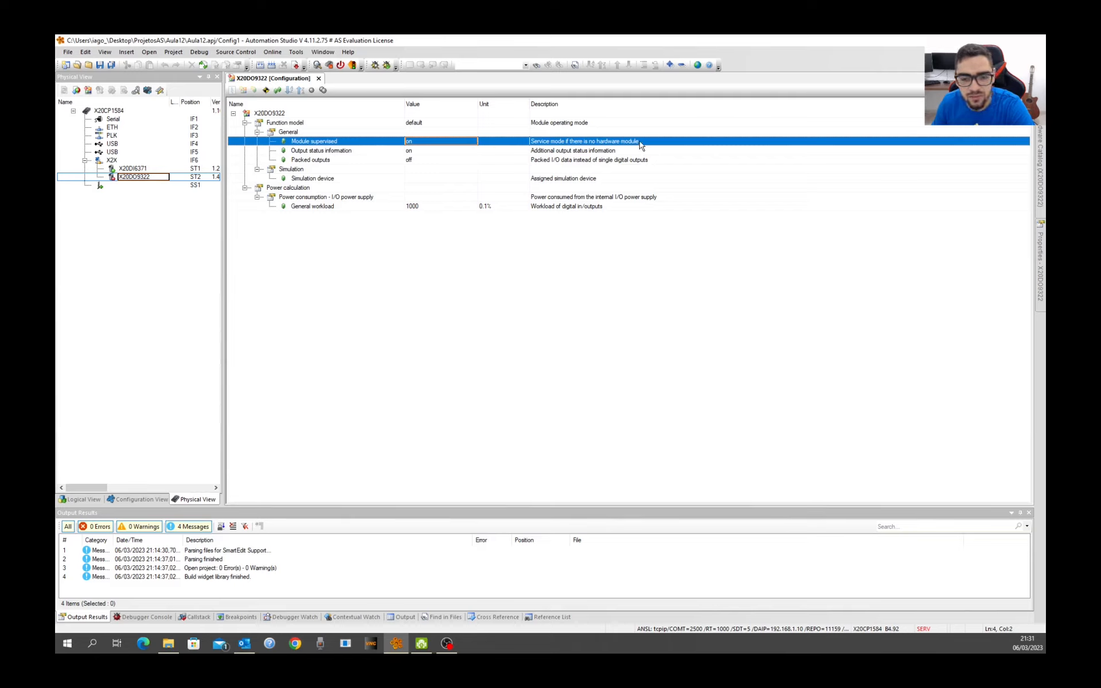
left_click(460, 142)
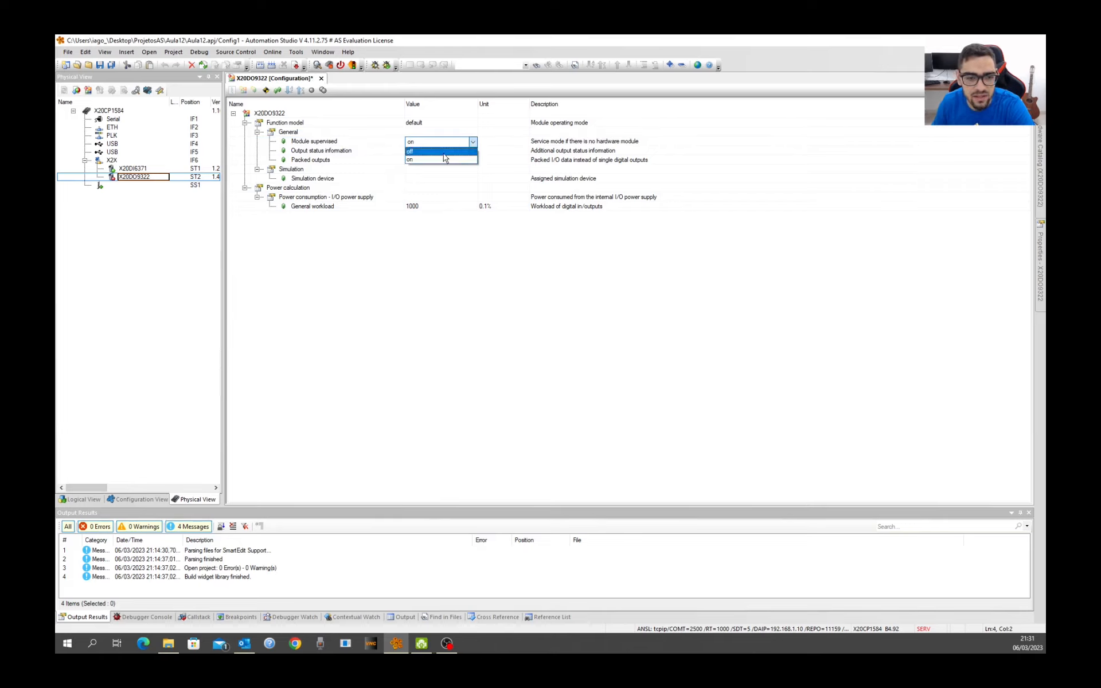
left_click(444, 152)
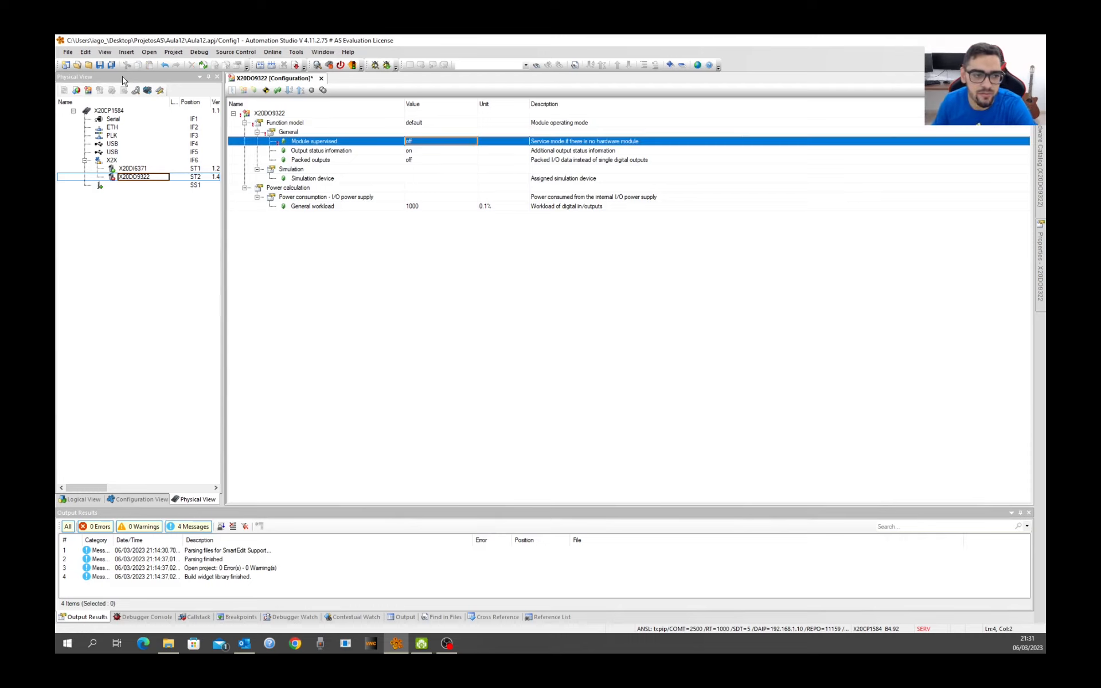
Step: Build the project with the changed X20DO9322 configuration and transfer it to the target
left_click(295, 67)
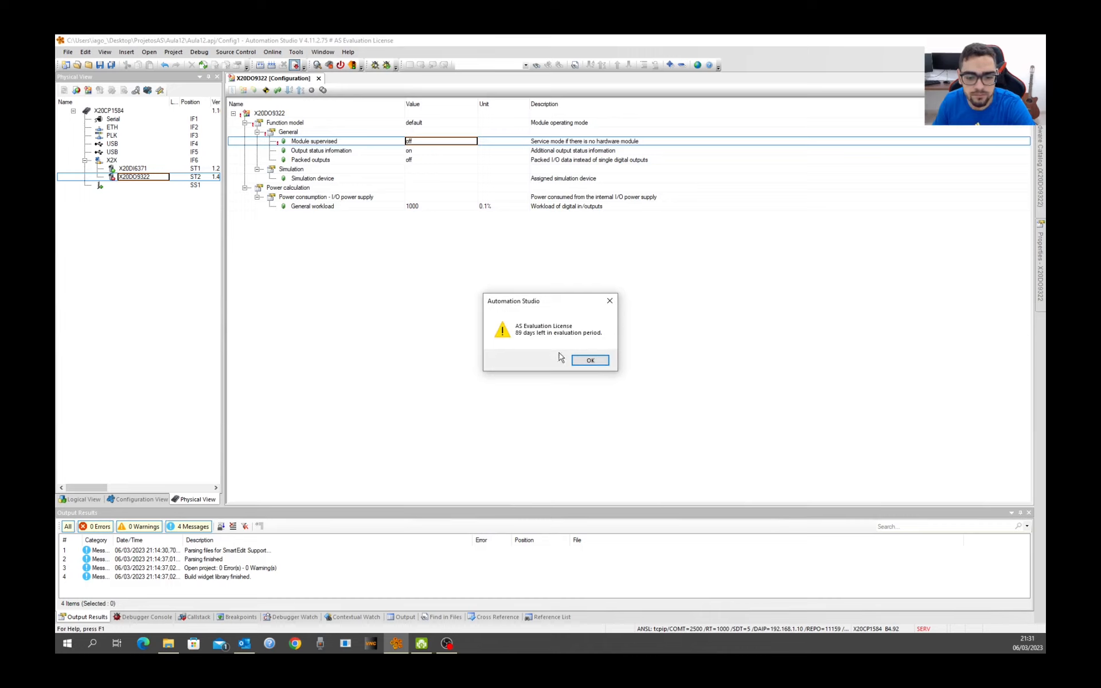
left_click(589, 360)
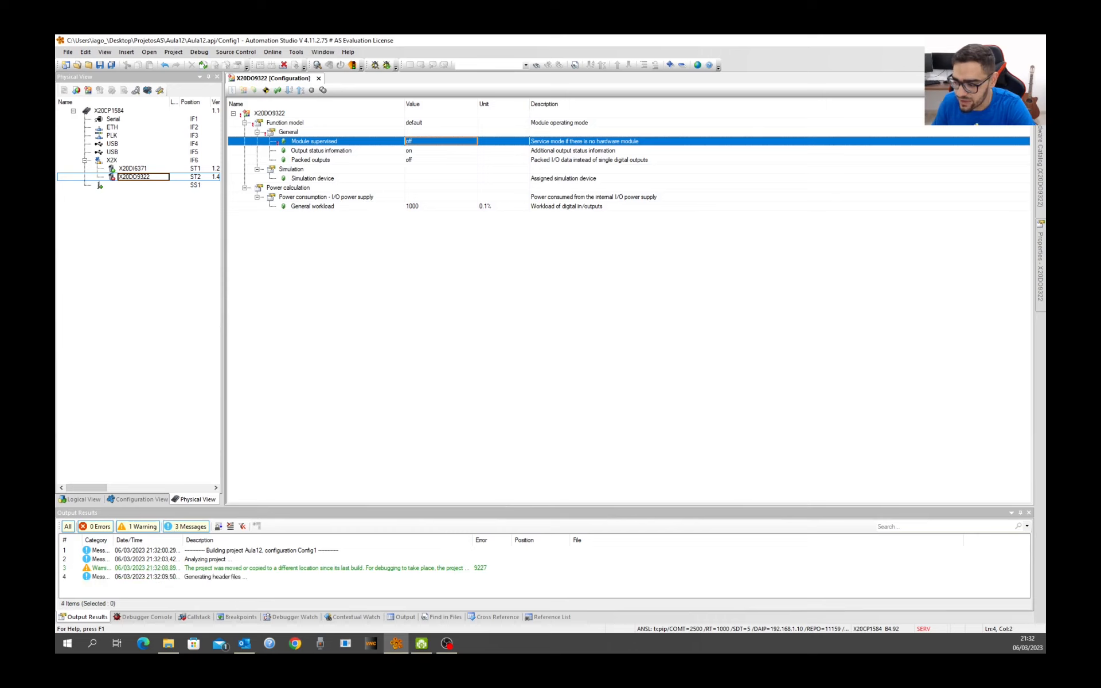
key("alt+Tab")
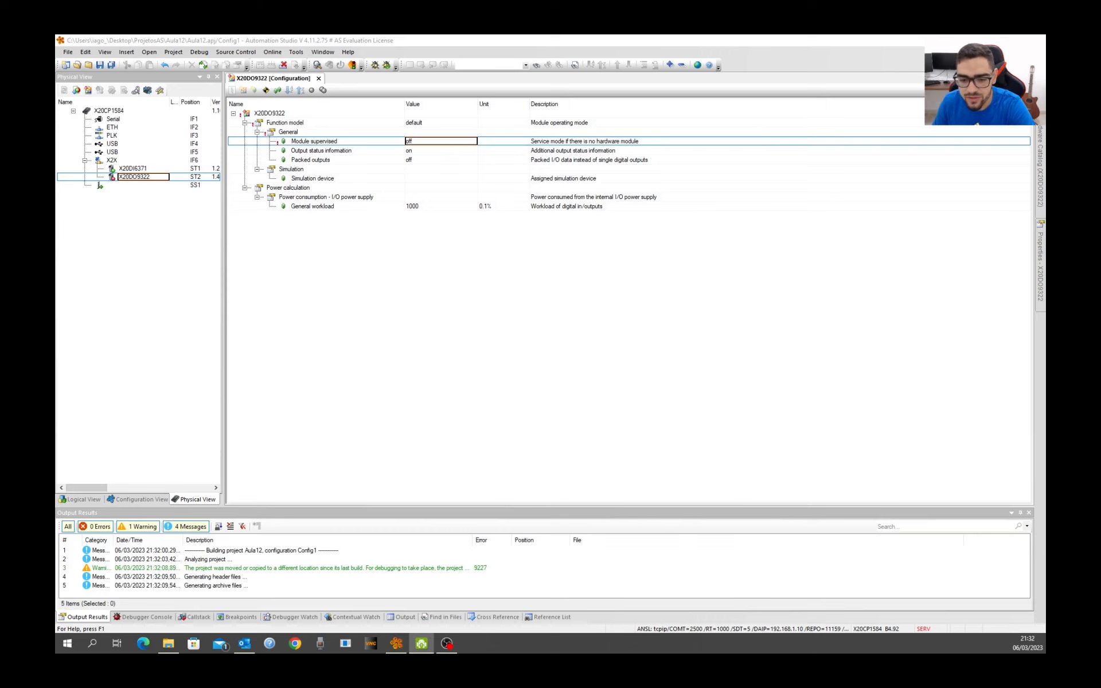
key("alt+Tab")
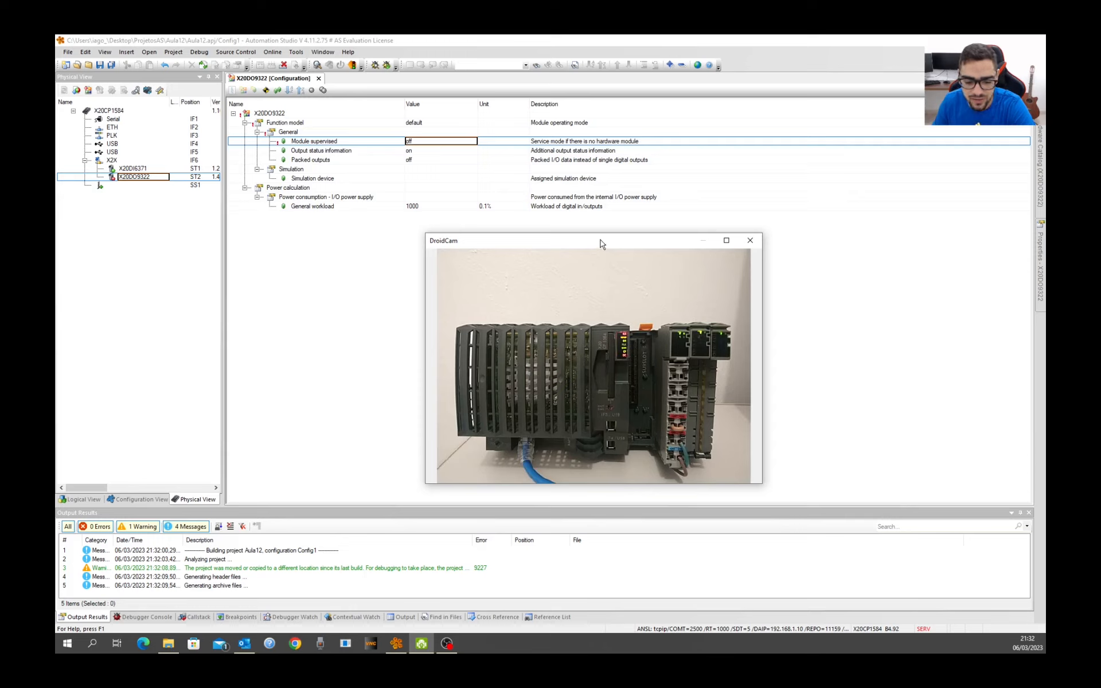
left_click_drag(601, 239, 548, 230)
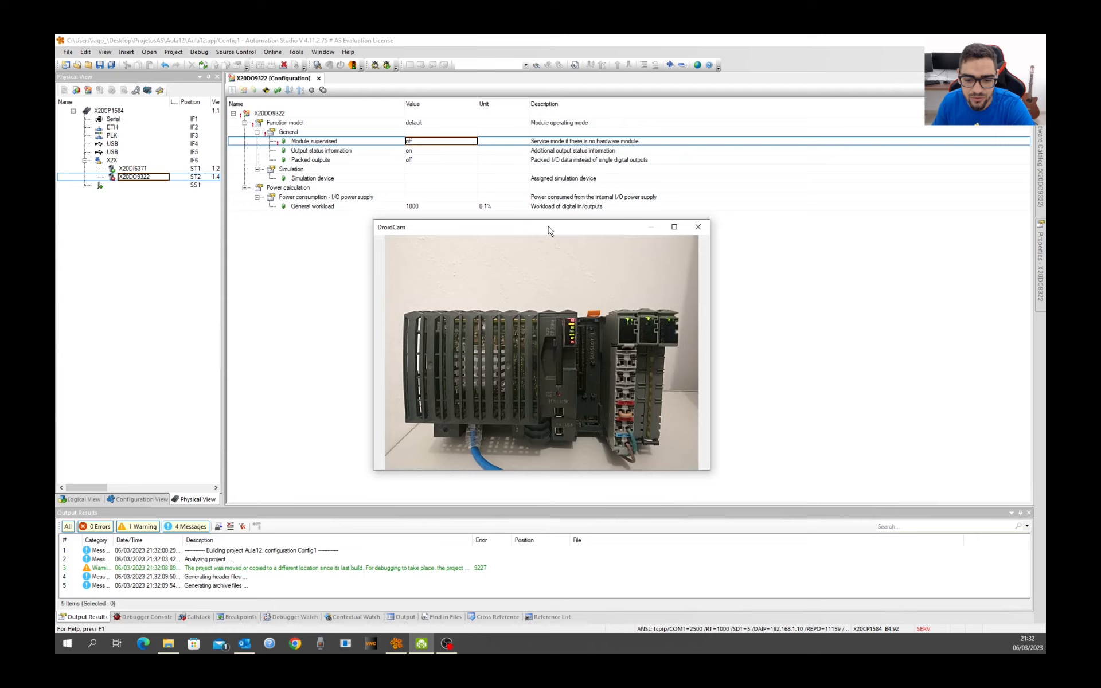
left_click_drag(548, 230, 523, 226)
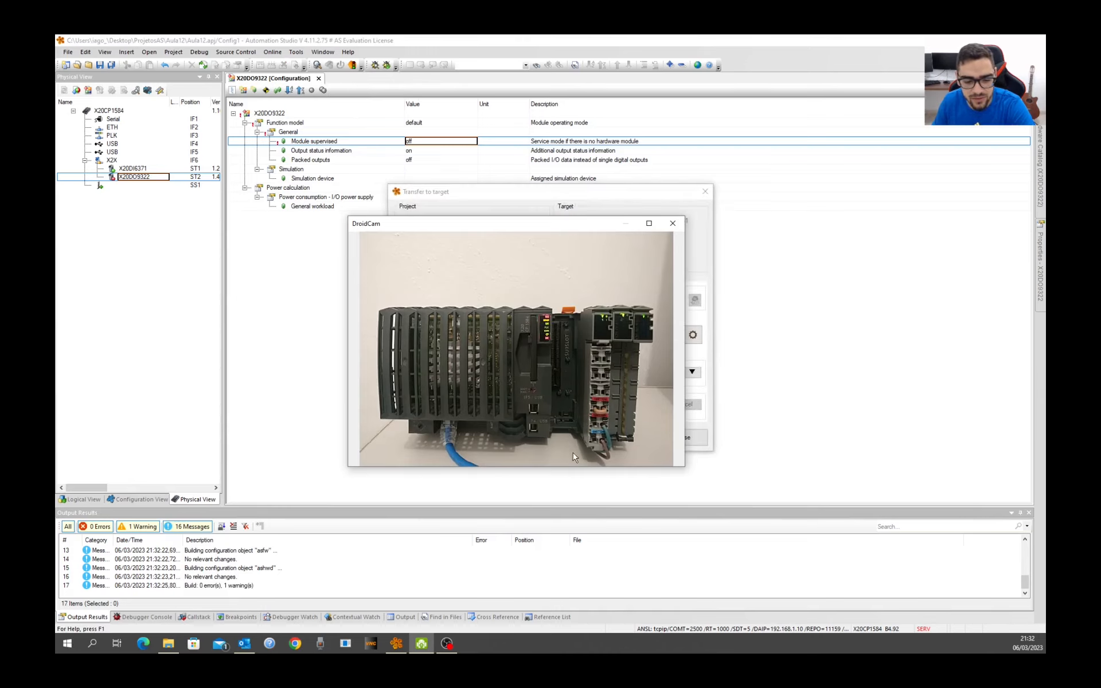
left_click(642, 196)
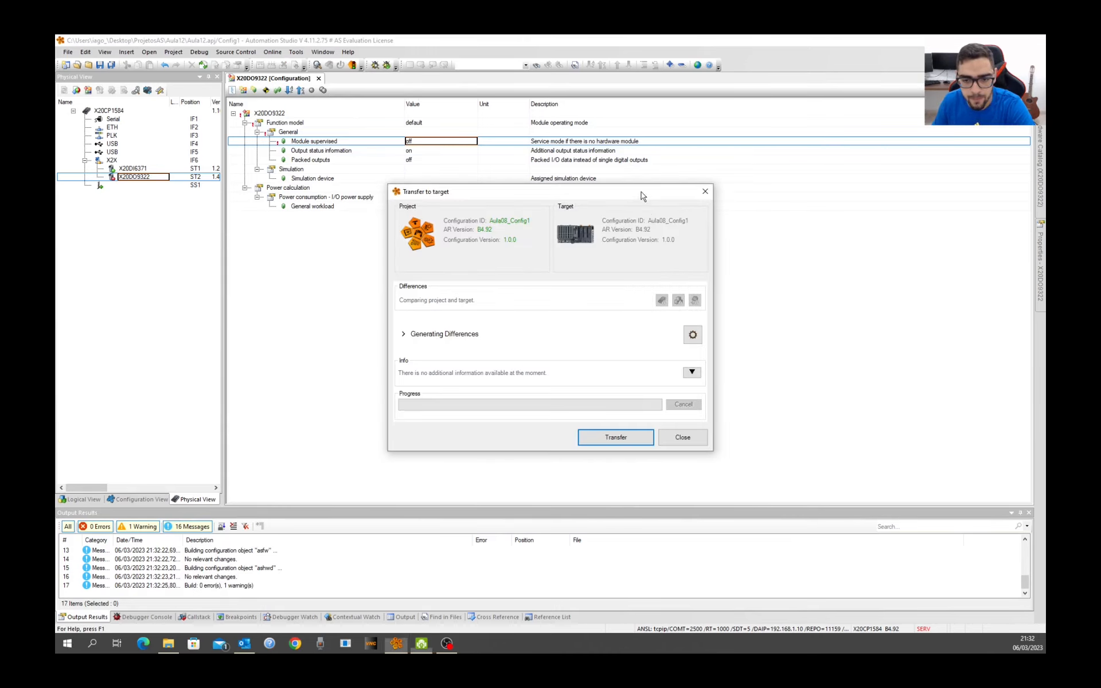
left_click(615, 440)
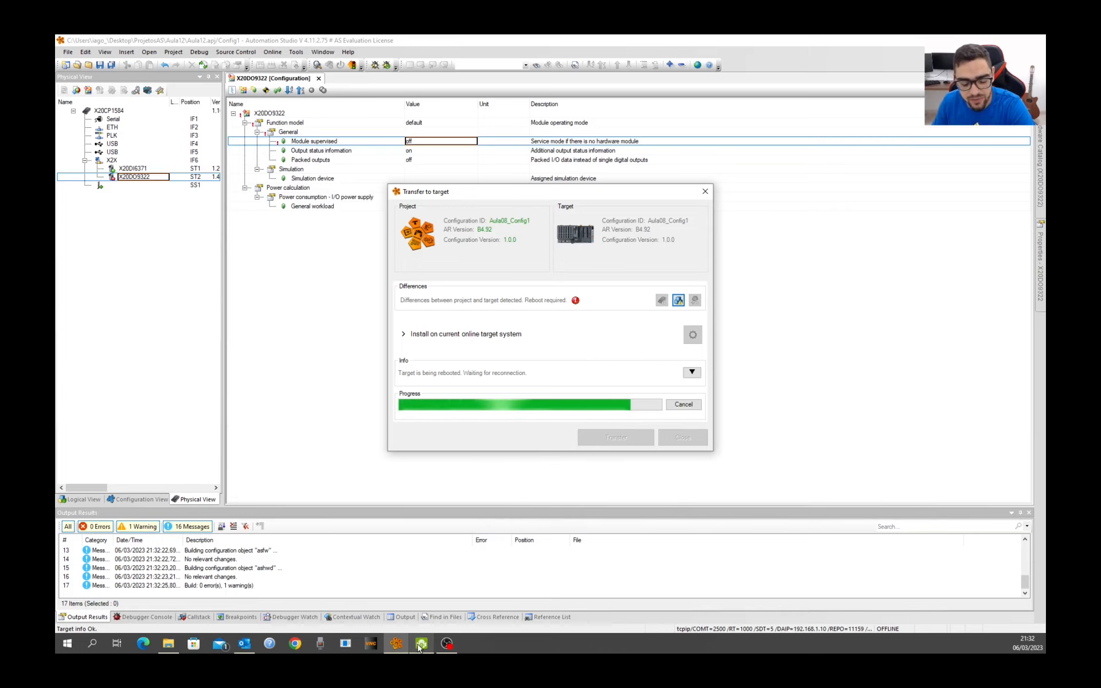
Step: Place the DroidCam view of the PLC beside the transfer dialog, watch the reboot, and close the dialog once the installation finishes
mouse_move(420, 648)
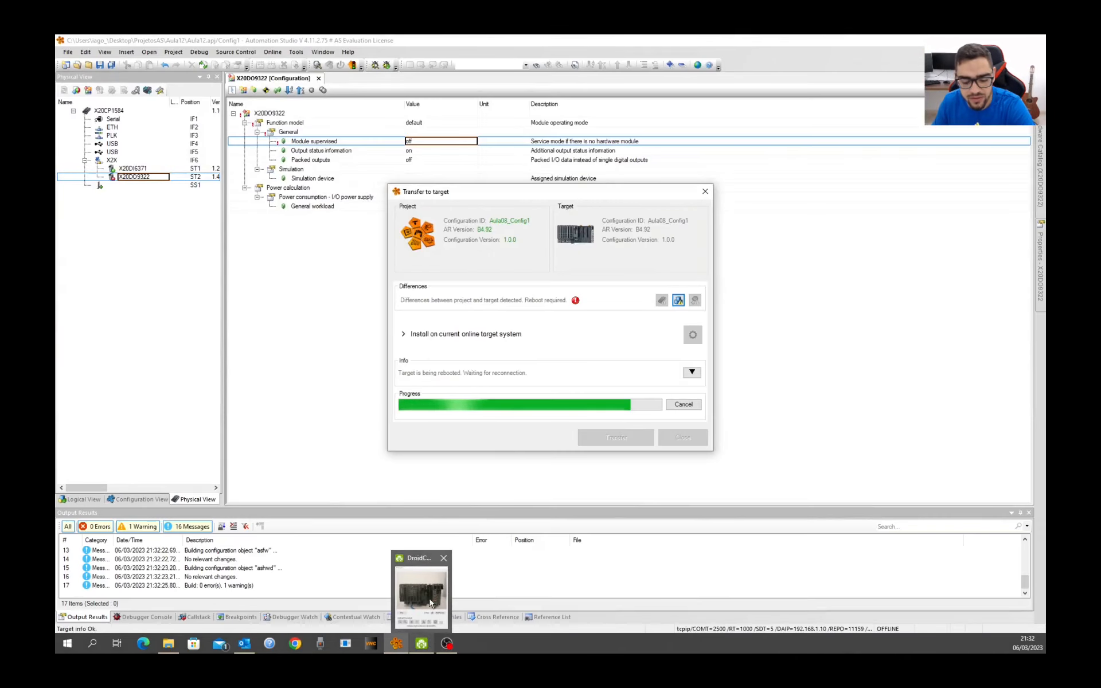
left_click(431, 596)
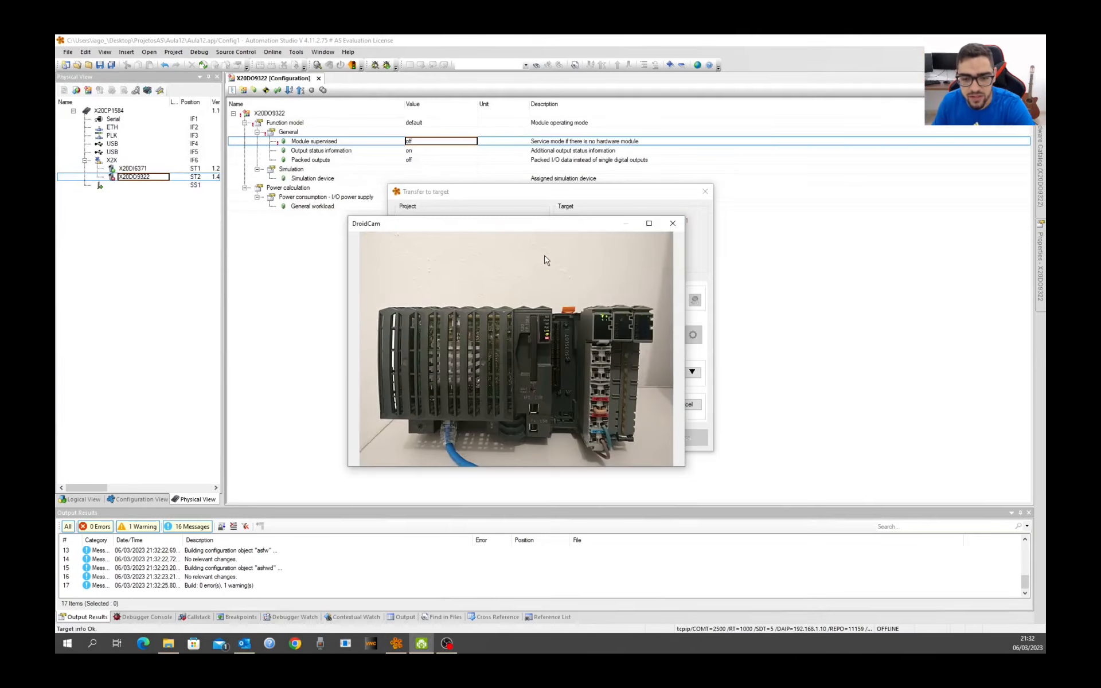
left_click_drag(550, 223, 374, 228)
left_click_drag(522, 192, 697, 197)
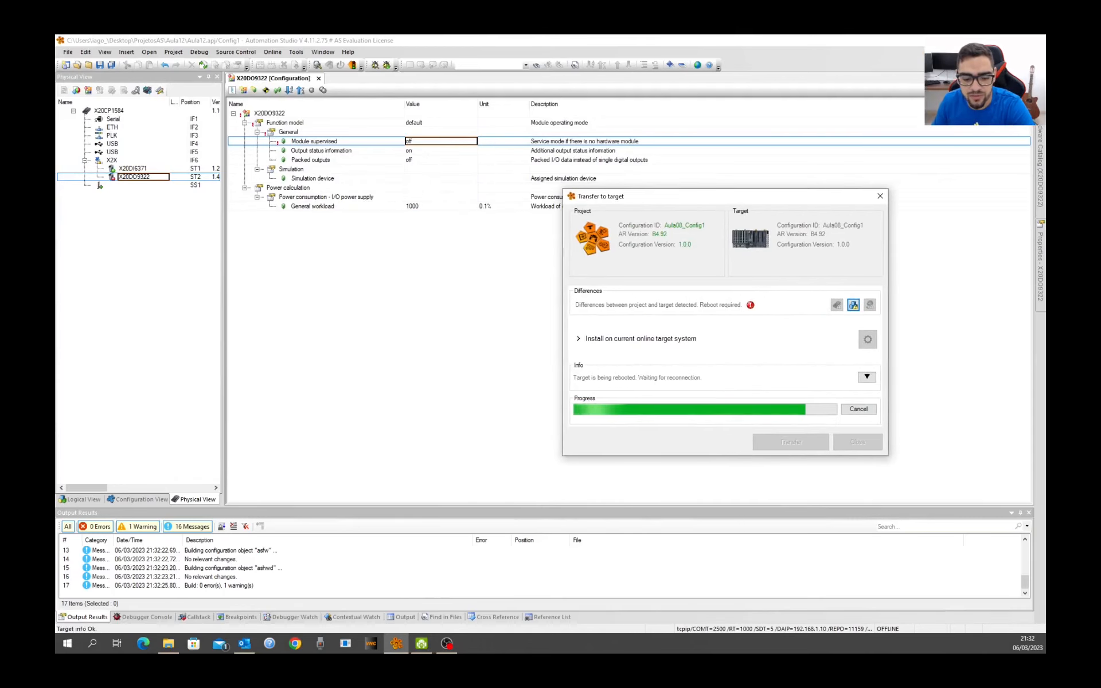
left_click(421, 644)
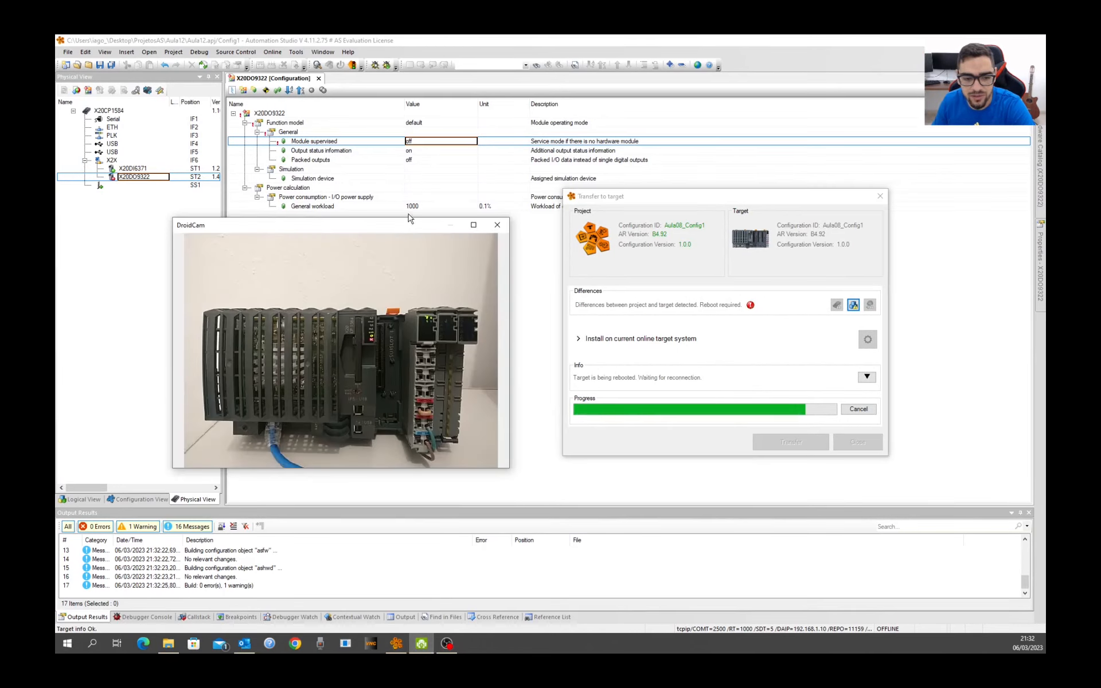
left_click_drag(406, 224, 427, 201)
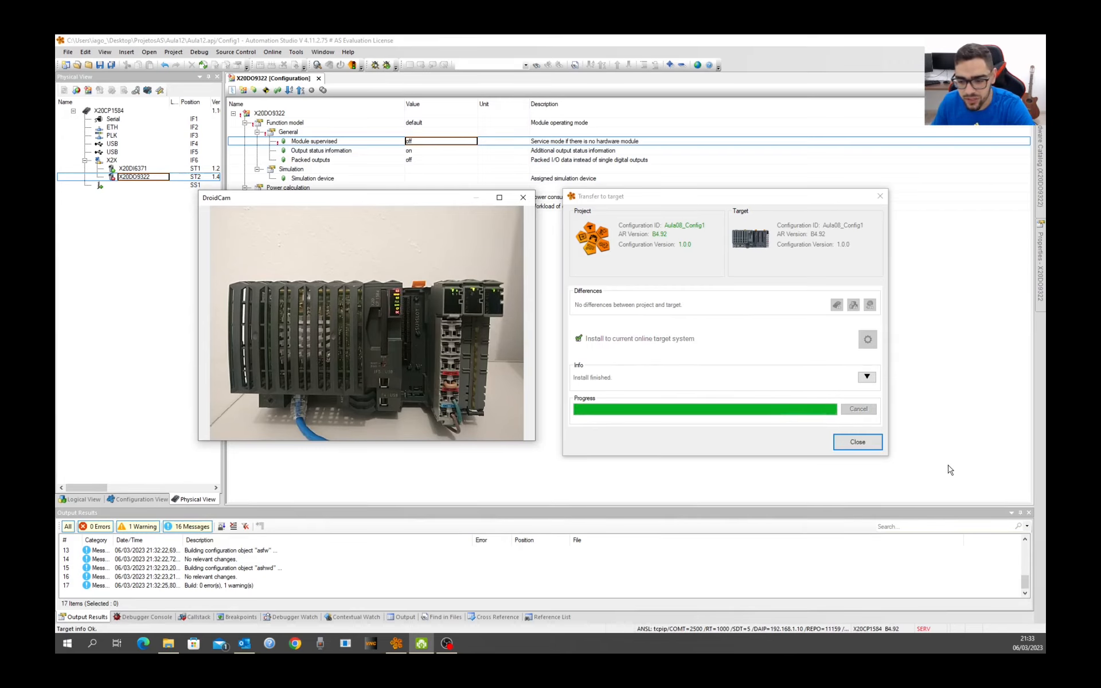
left_click(857, 442)
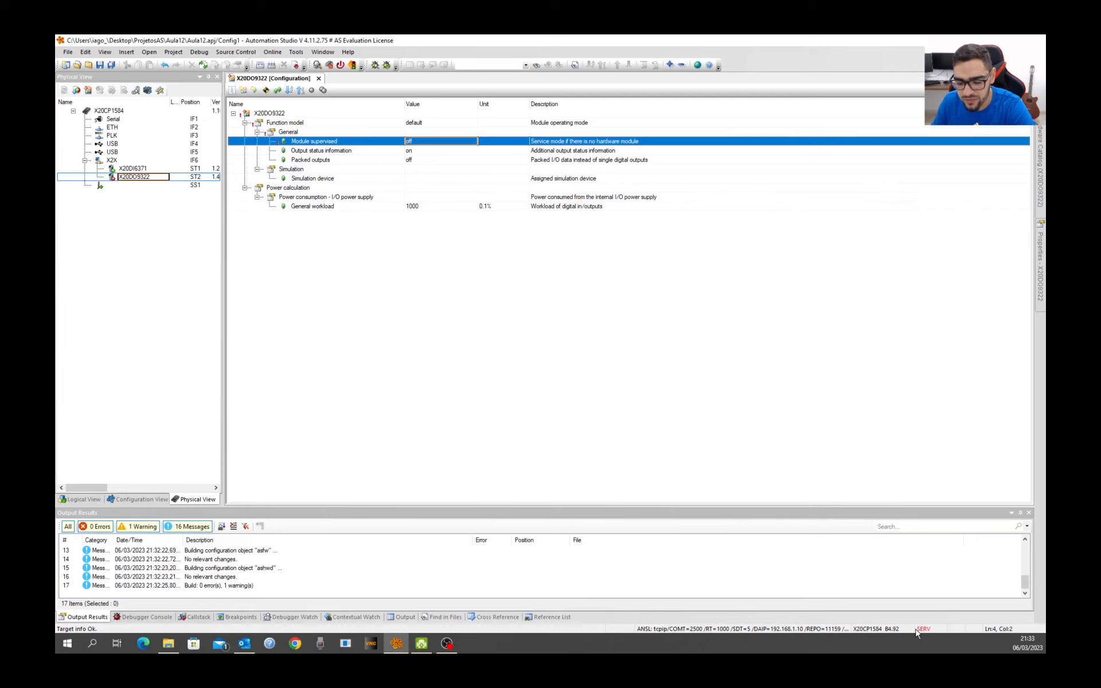
Step: Restart the target, collapse the General and Power calculation groups, and check the PLC's LEDs in DroidCam
left_click(329, 66)
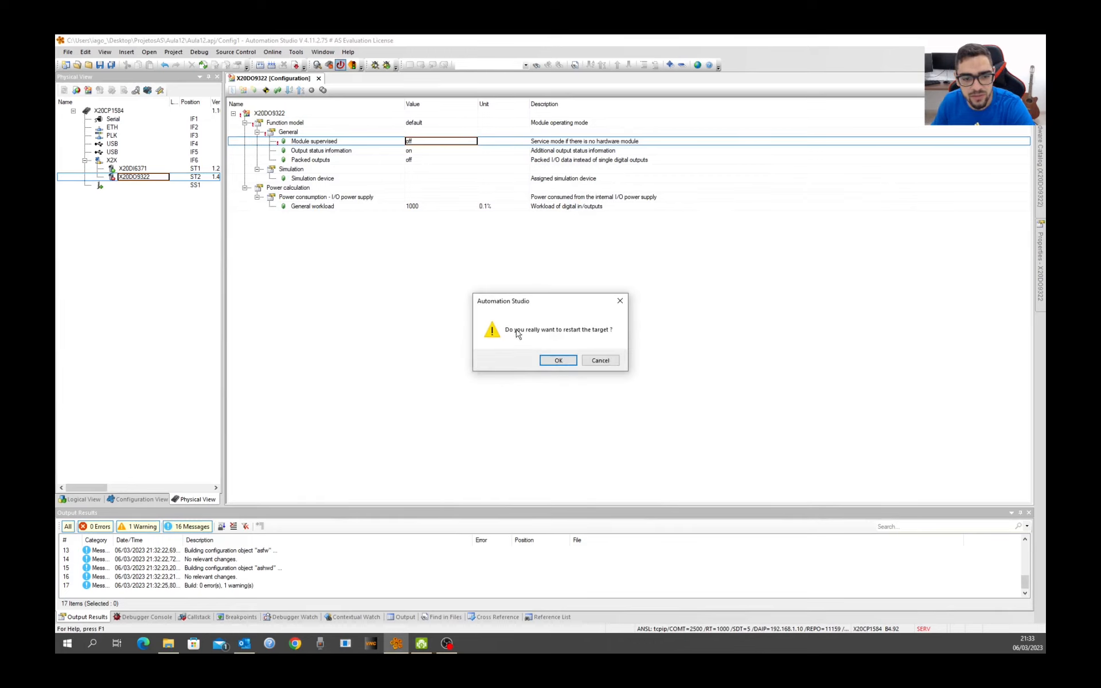
left_click(566, 362)
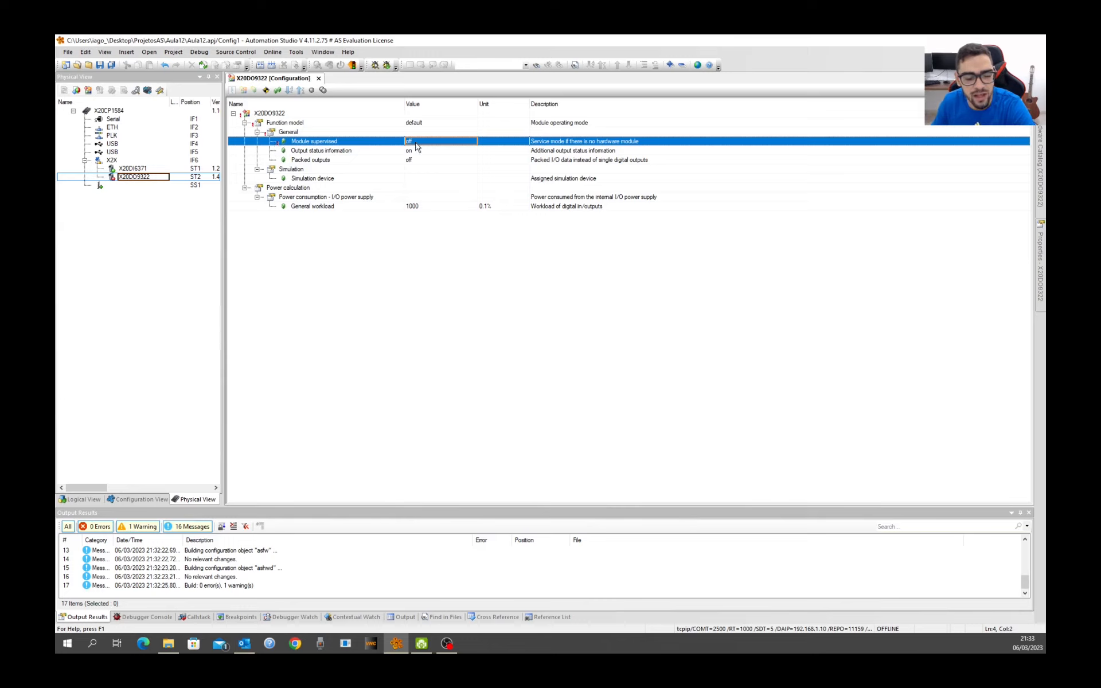
left_click(258, 132)
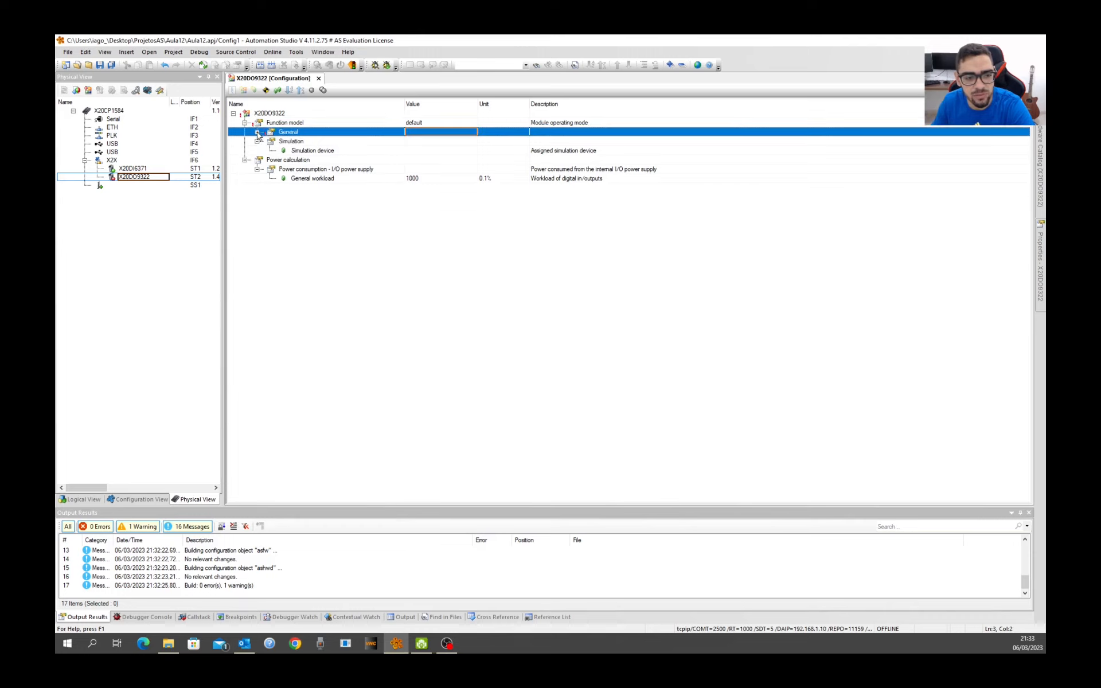
left_click(245, 160)
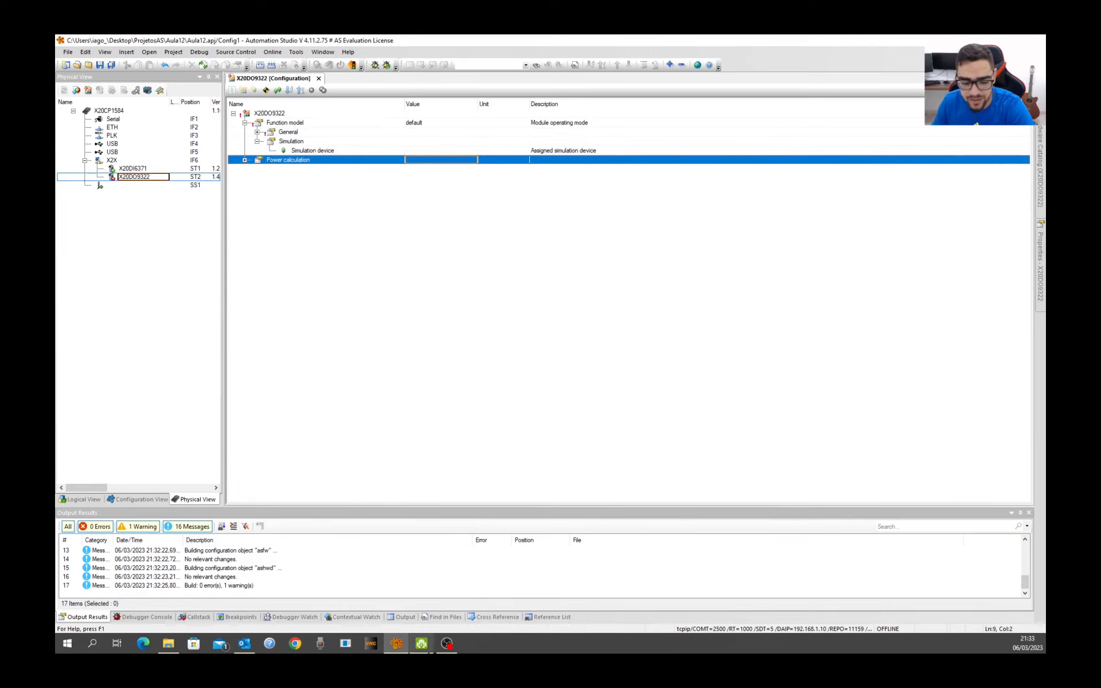
left_click(425, 646)
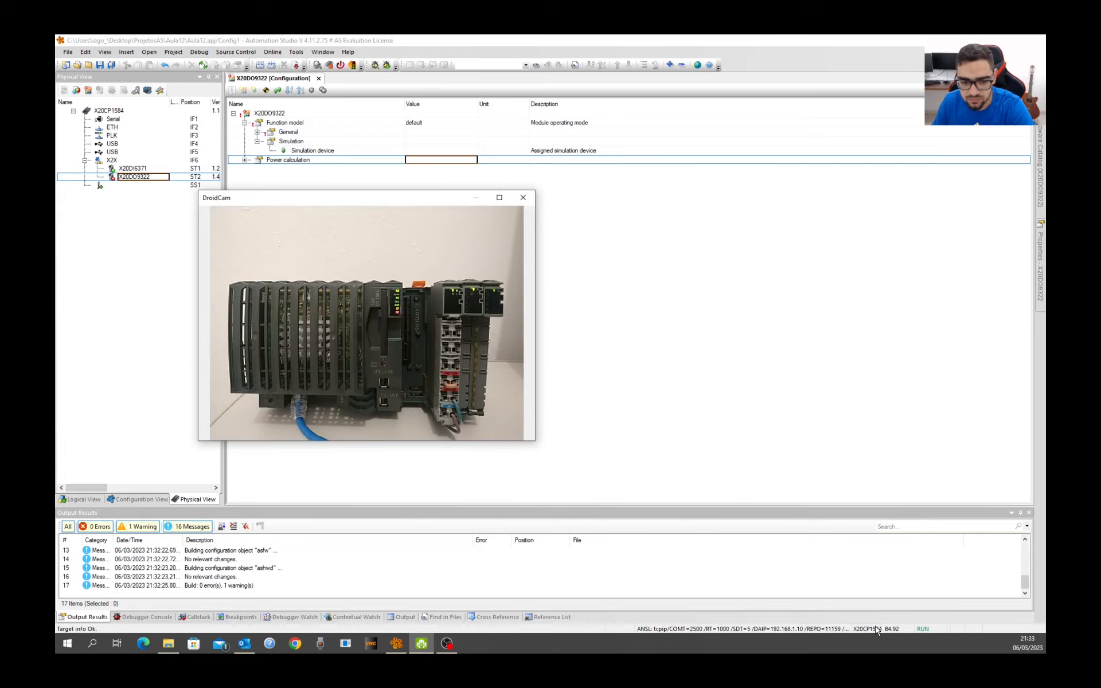
left_click(523, 198)
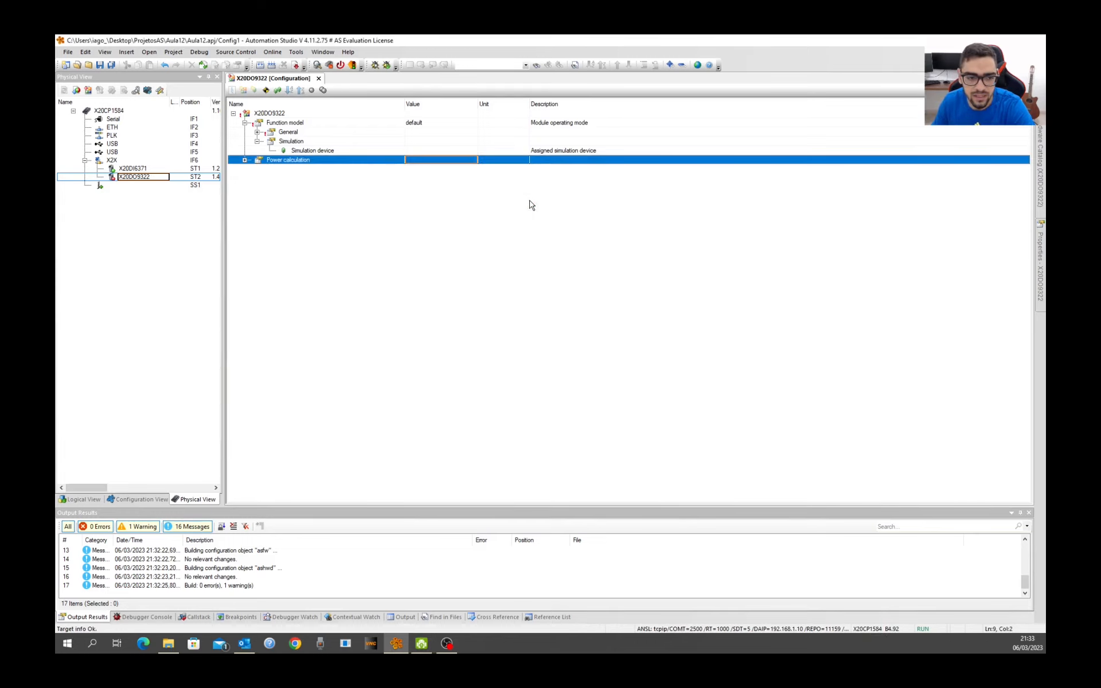
Step: Bring up the DroidCam view again and observe the PLC while the output module is physically removed
left_click(422, 643)
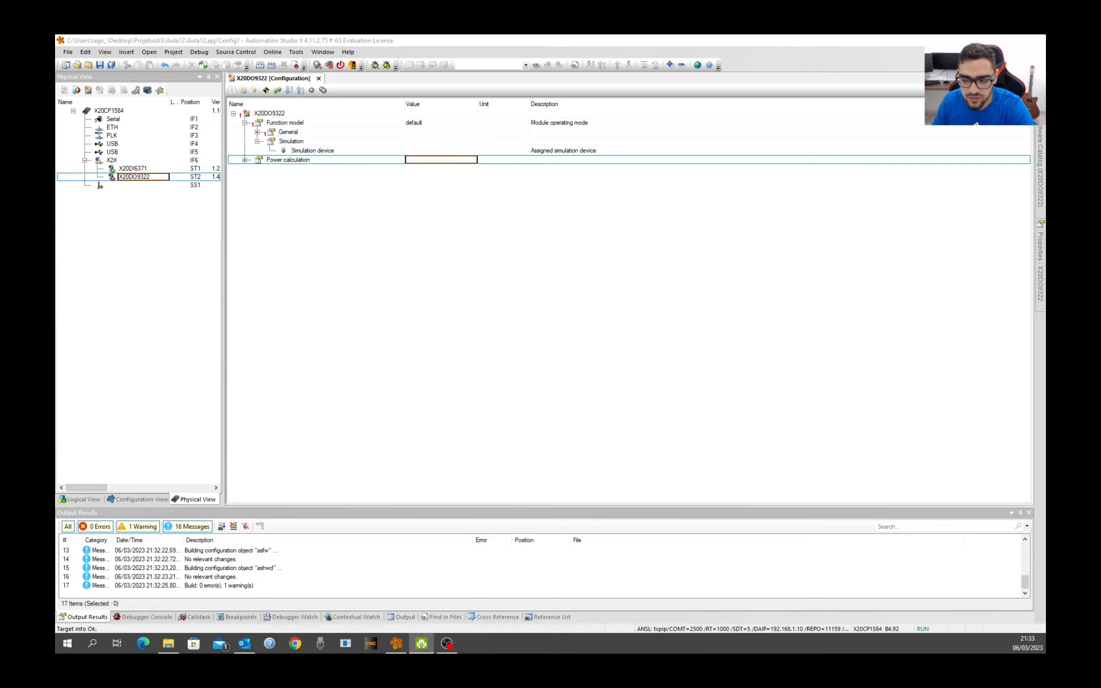
left_click(431, 645)
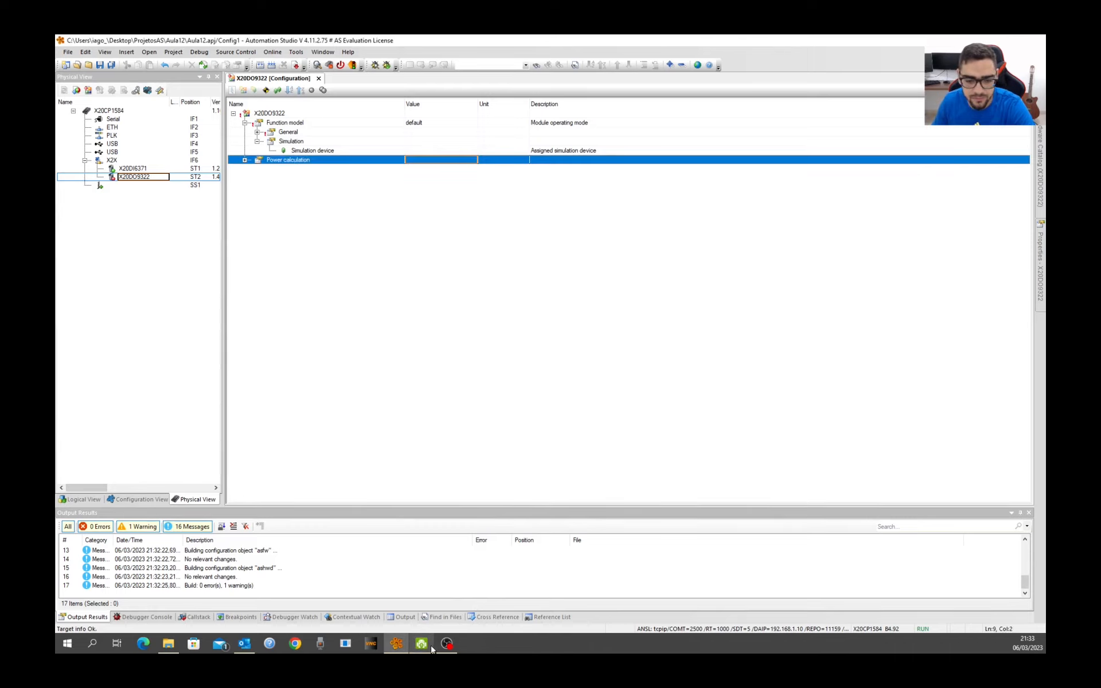
left_click(431, 645)
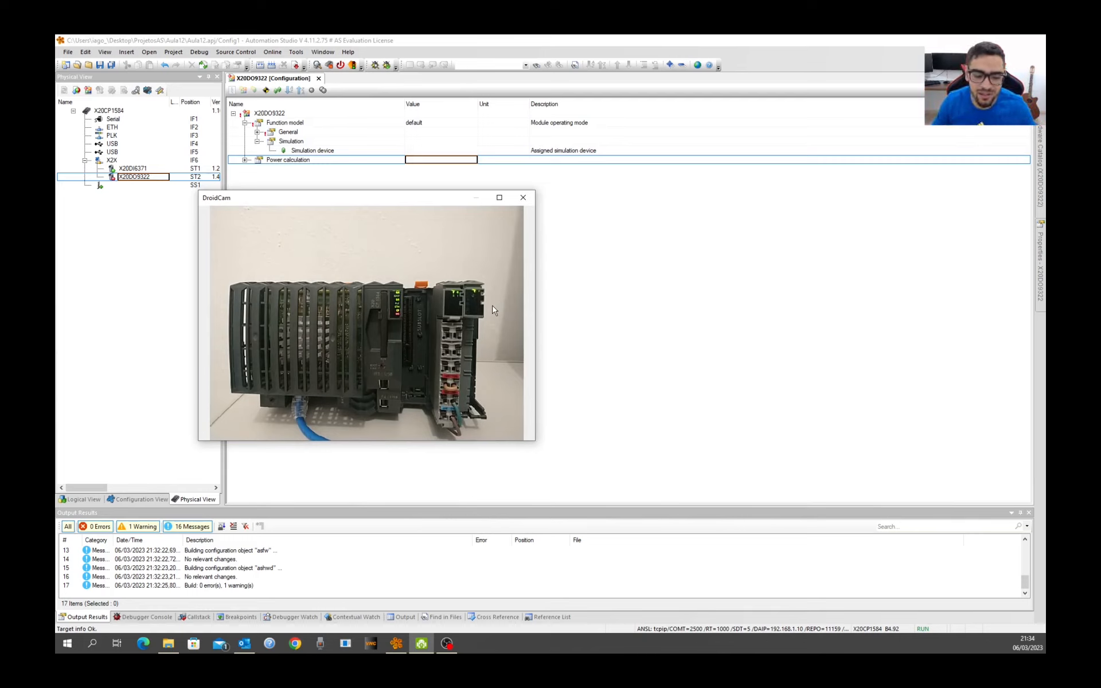
left_click(643, 223)
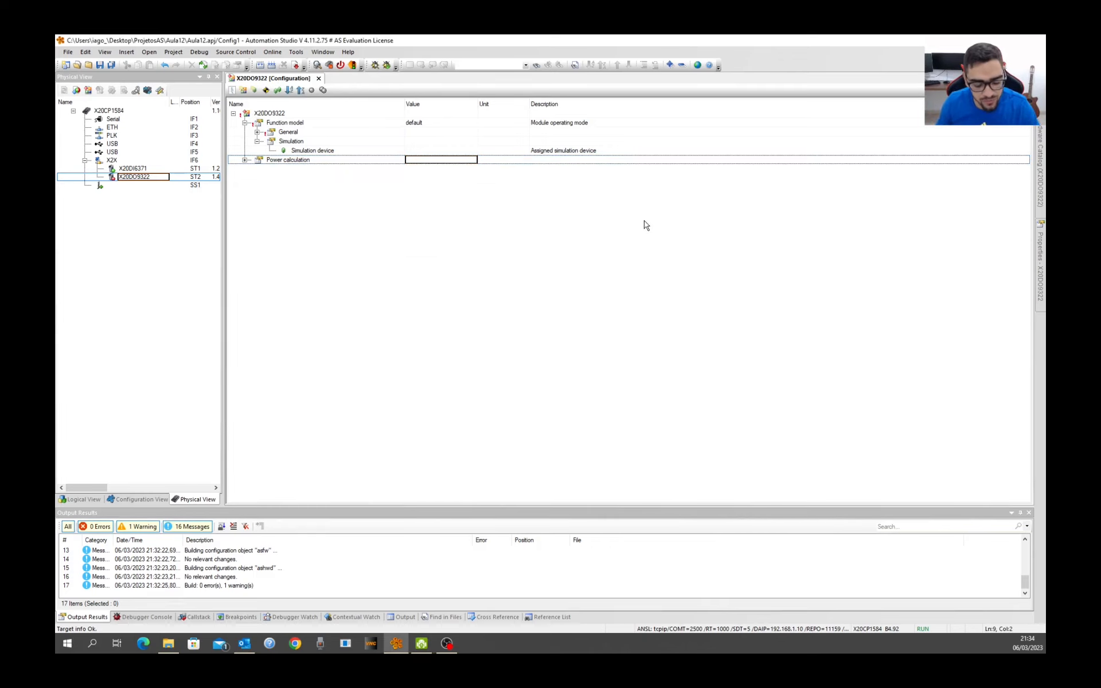
Step: Open the Logger, narrow the Physical View, examine the time change warning and the newer entries, and close the Logger
key("ctrl+l")
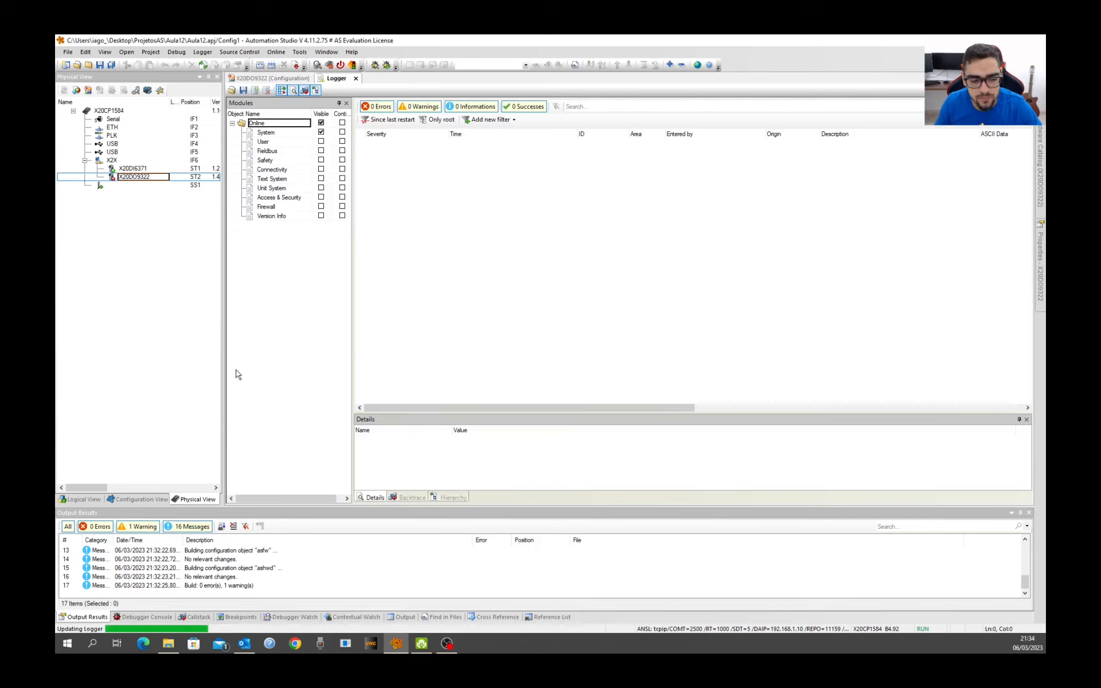
left_click_drag(224, 369, 176, 369)
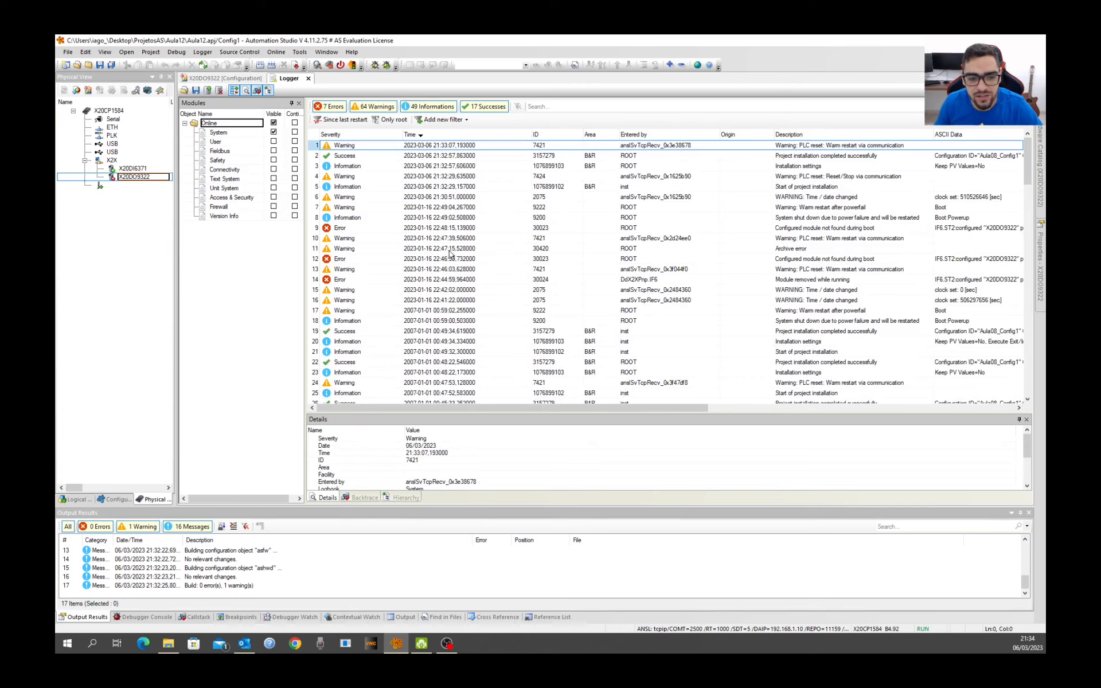
left_click(432, 197)
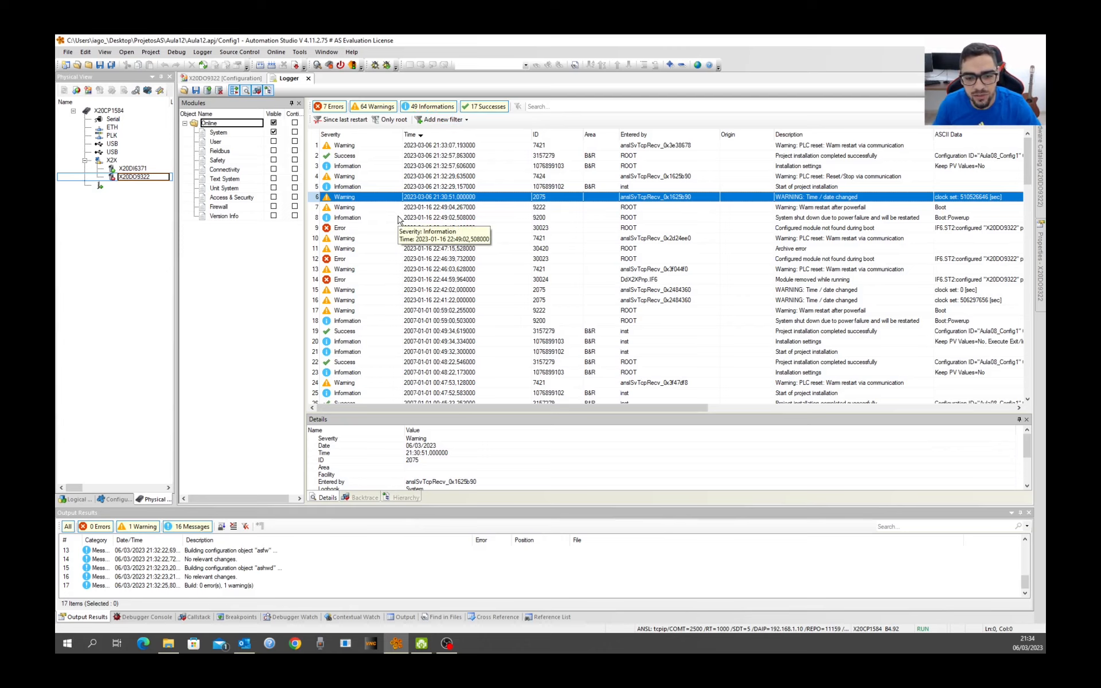
left_click(308, 79)
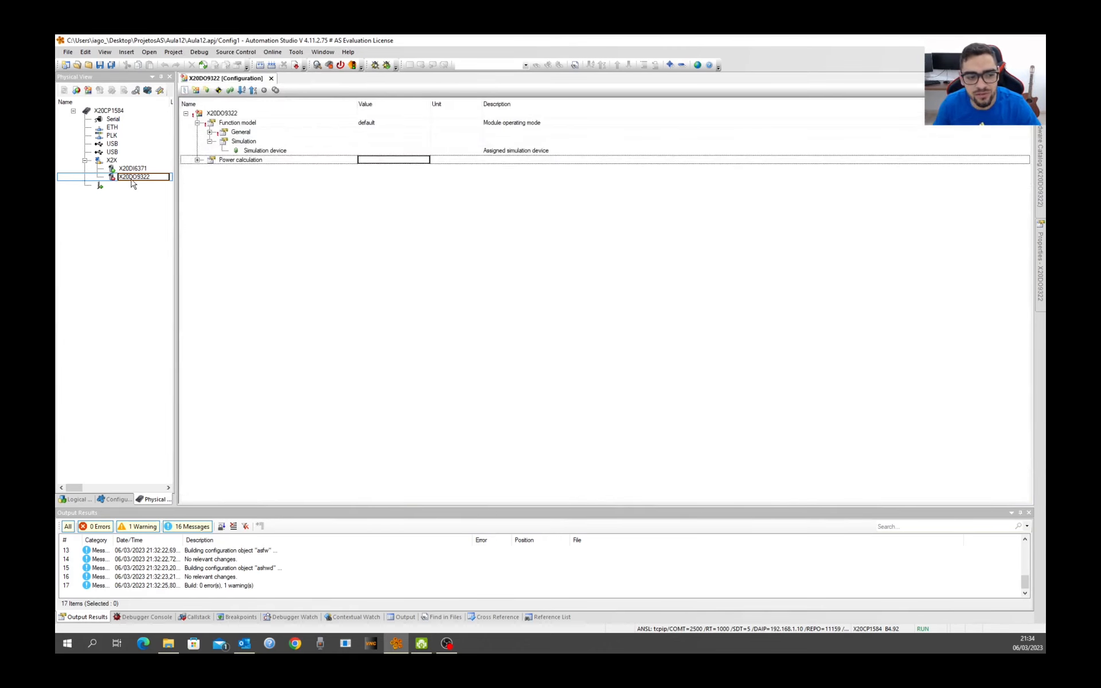
Step: Monitor ModuleOk in the X20DO9322 I/O mapping while watching the module being reinserted in DroidCam, and end monitoring
left_click(131, 177)
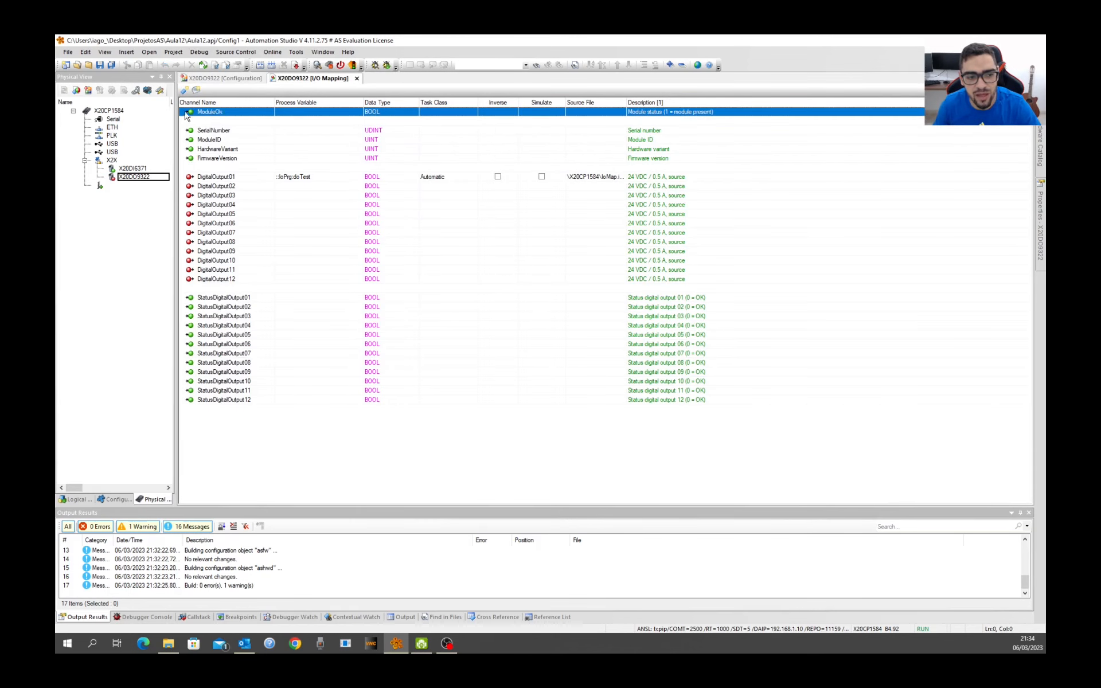
left_click(317, 64)
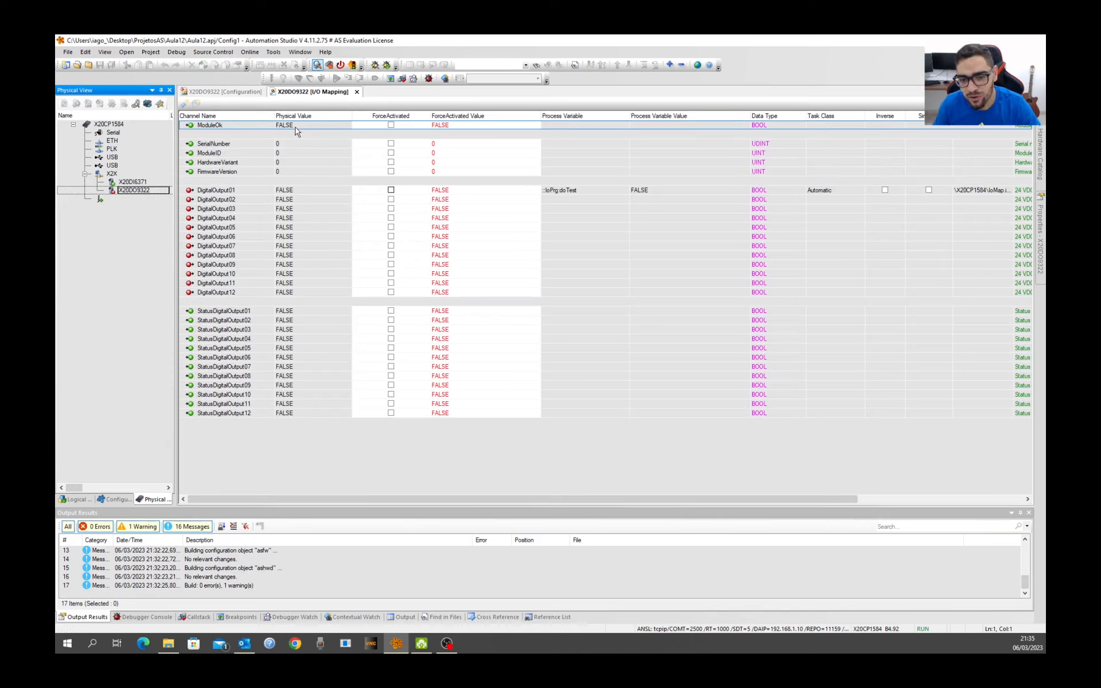
left_click(424, 644)
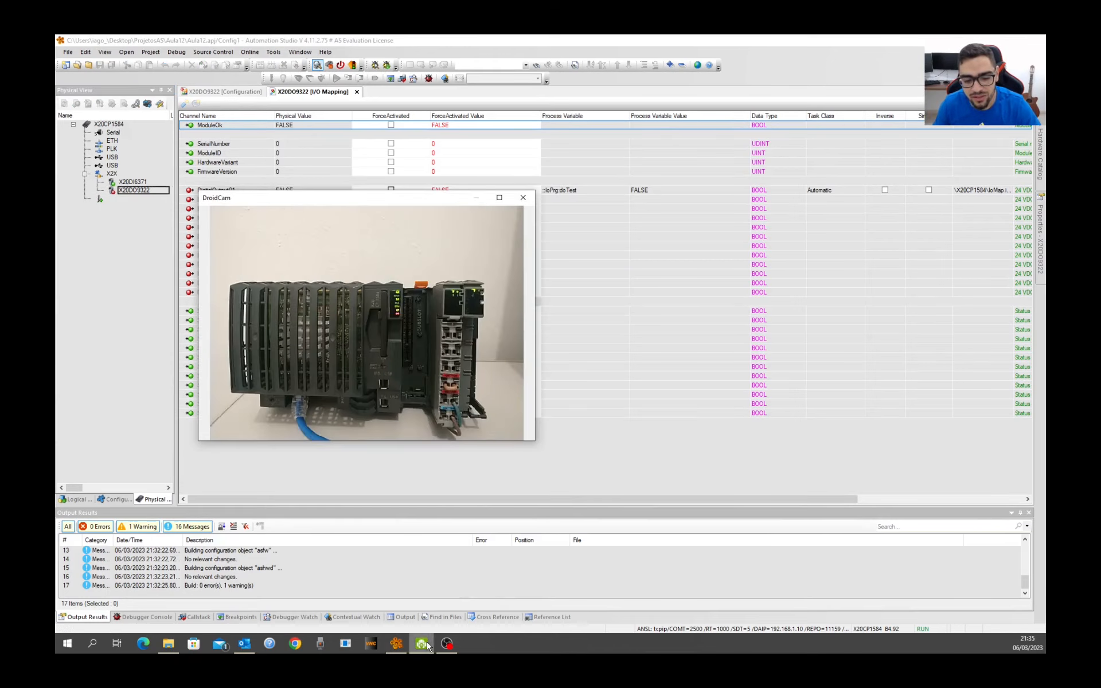
left_click_drag(406, 199, 461, 228)
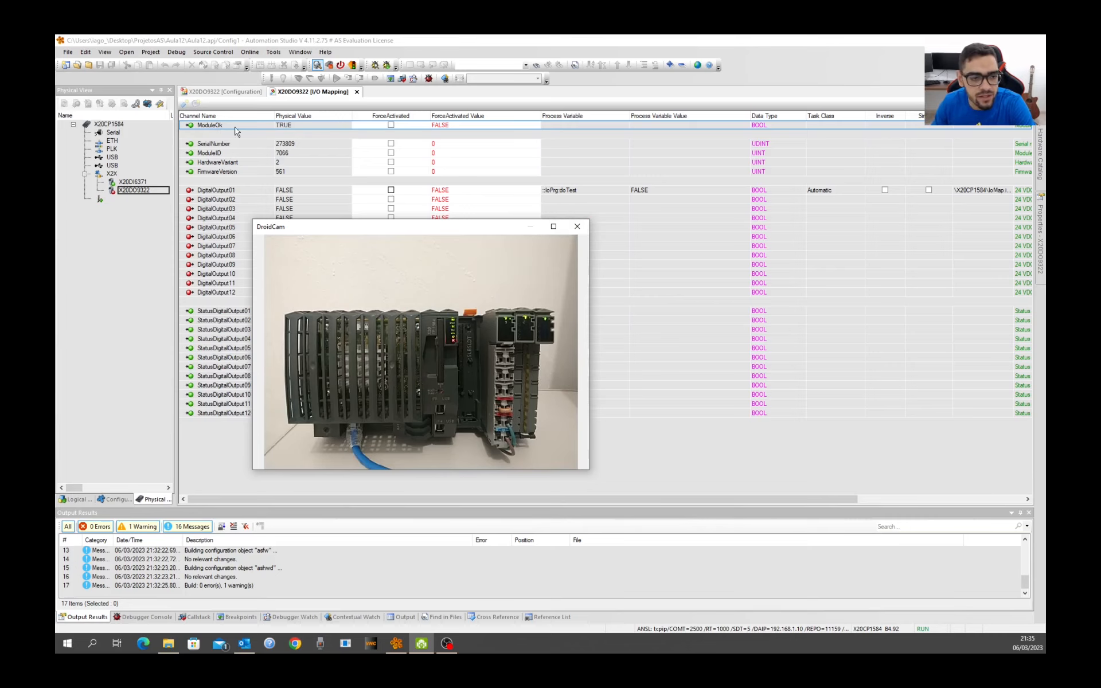
left_click(318, 65)
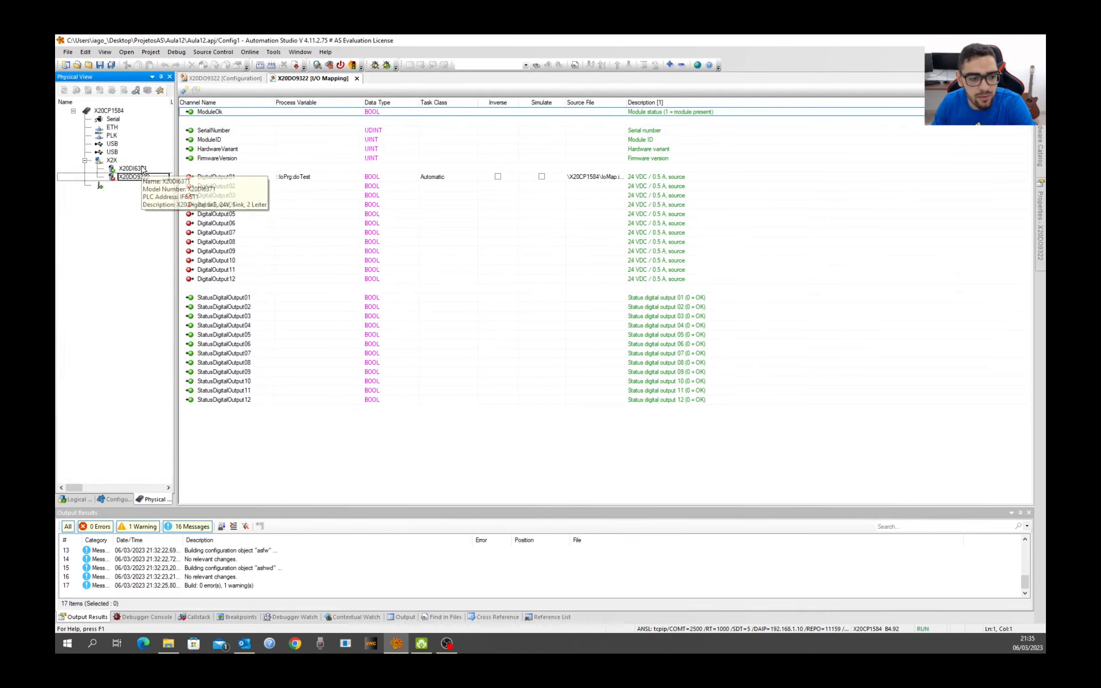
Step: Open the configuration of the X20DI6371 input module and set Module supervised to off
right_click(144, 169)
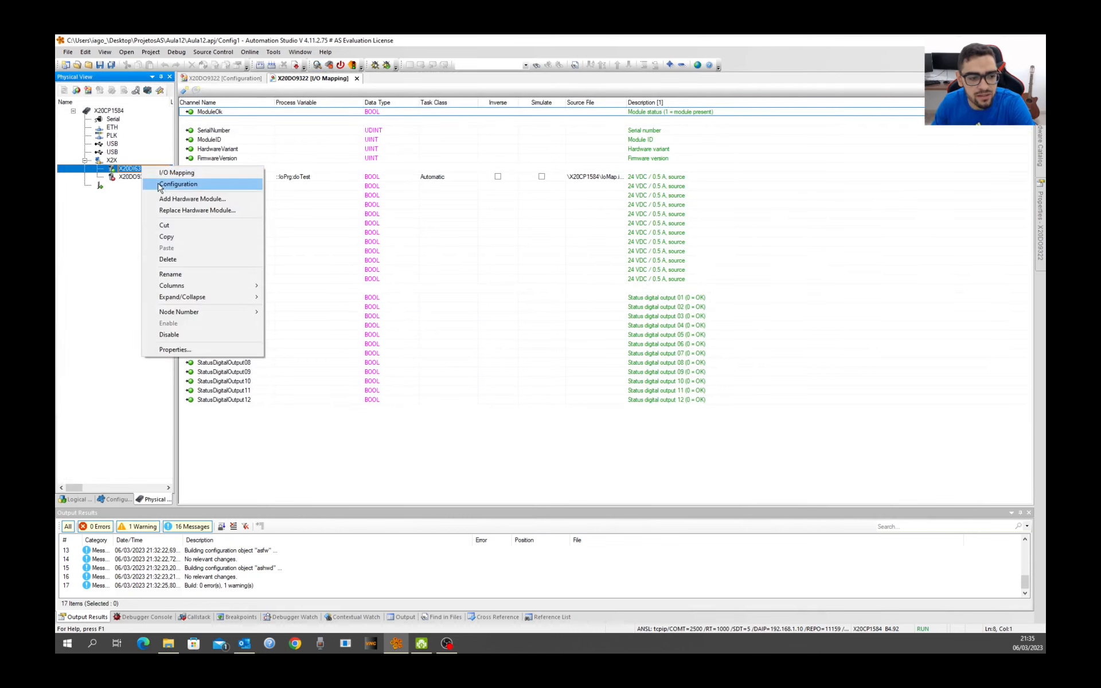
left_click(178, 184)
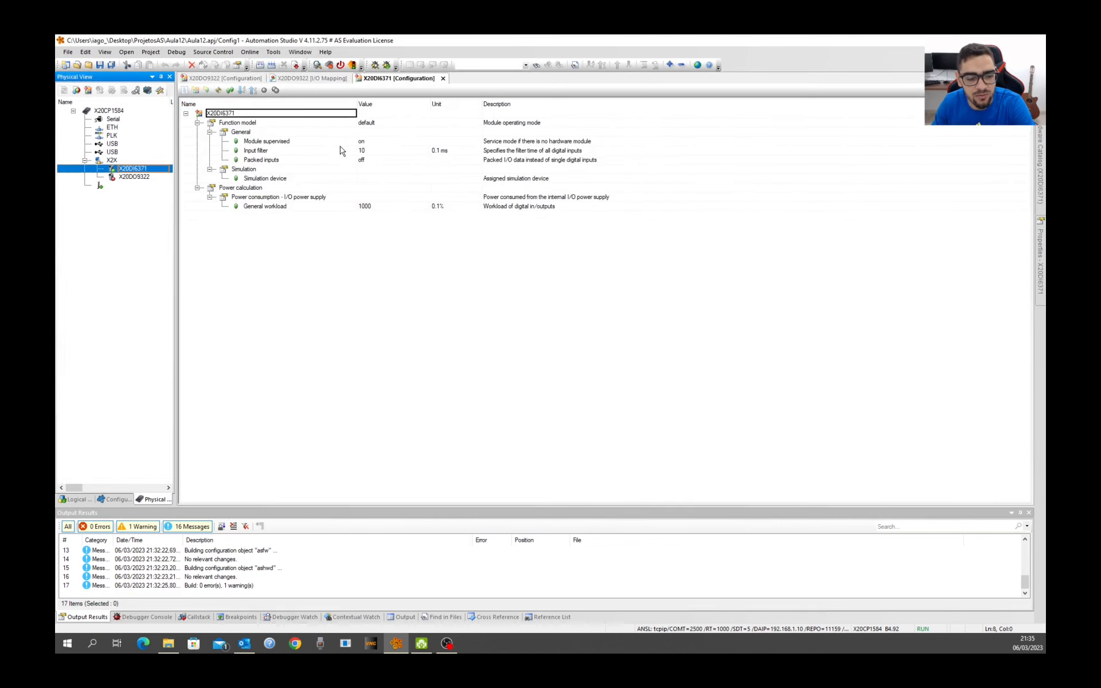
left_click(341, 143)
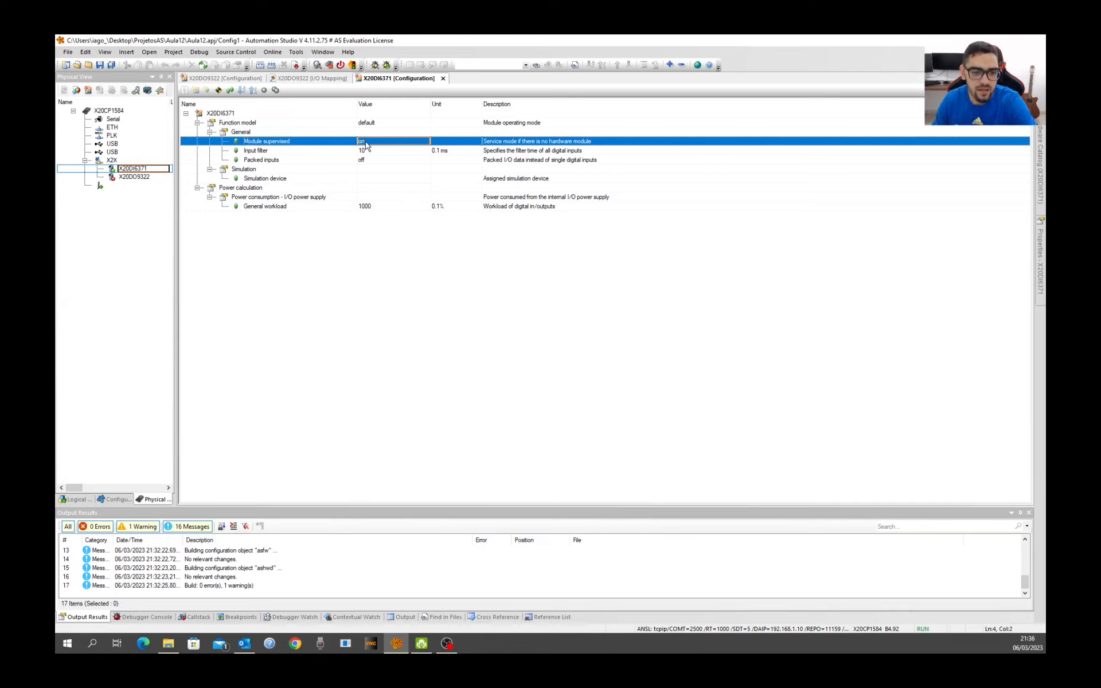
left_click(366, 145)
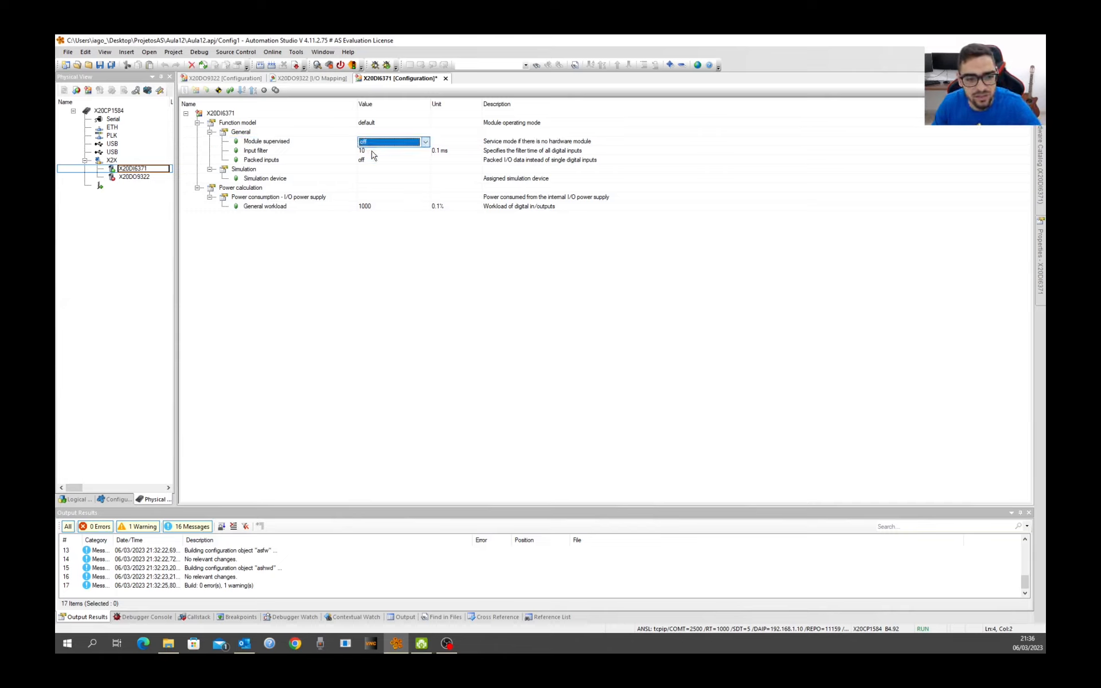
left_click(371, 152)
Step: Build the project and transfer the changed configuration to the online target, checking the PLC in DroidCam before starting the transfer
left_click(295, 64)
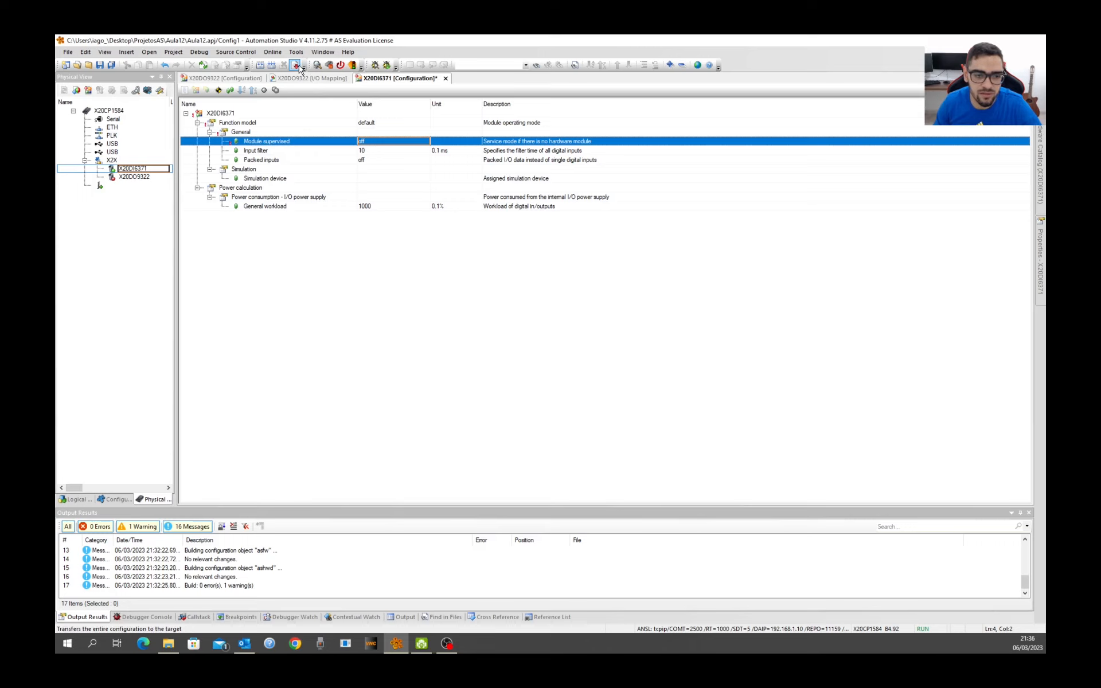
left_click(582, 359)
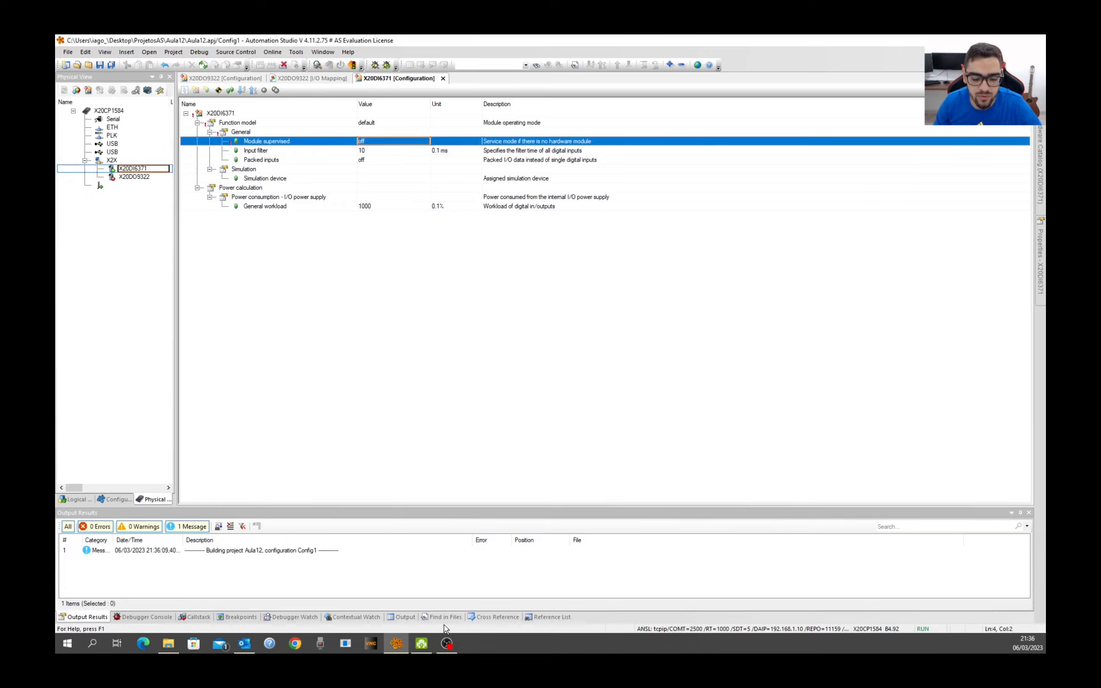
mouse_move(443, 646)
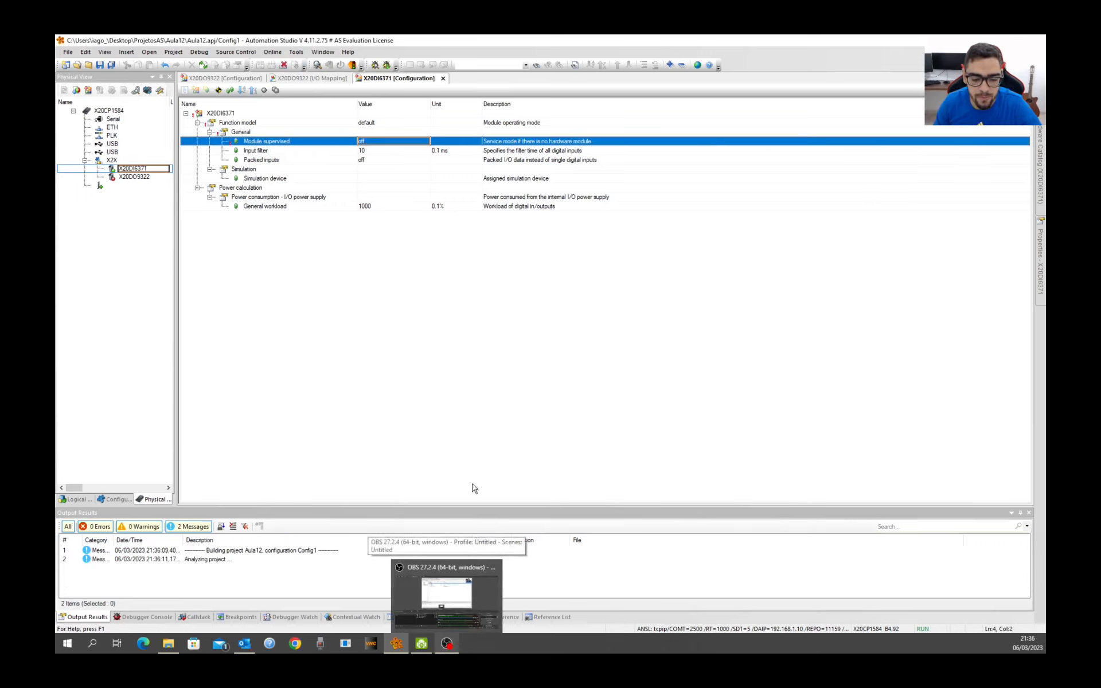
left_click(494, 414)
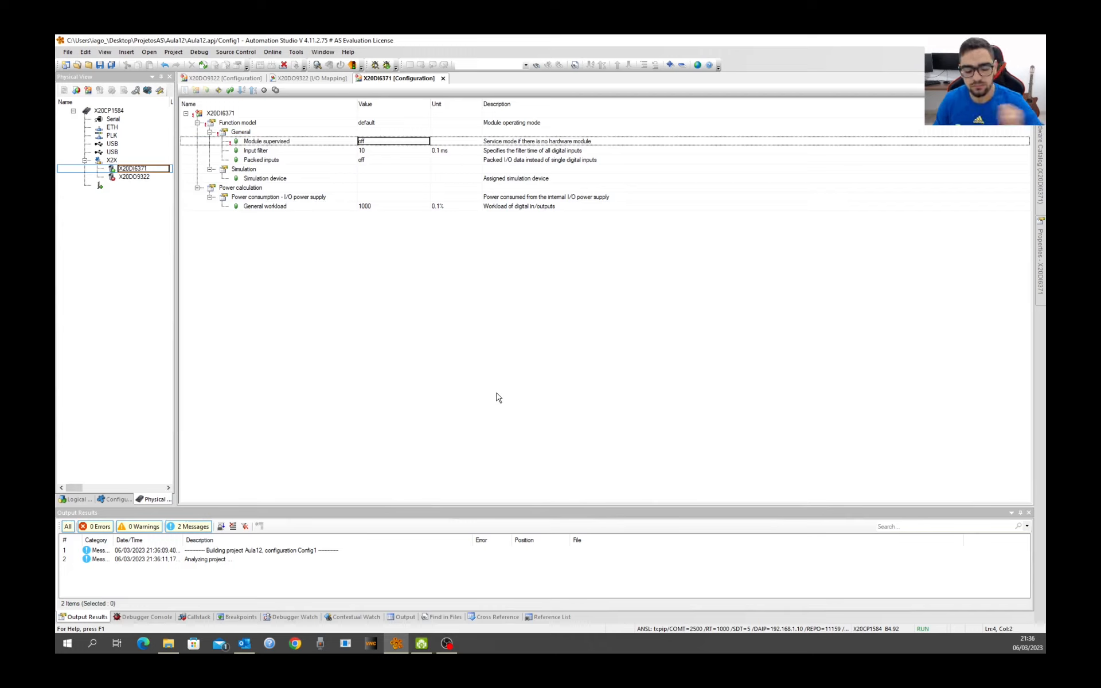
left_click(424, 647)
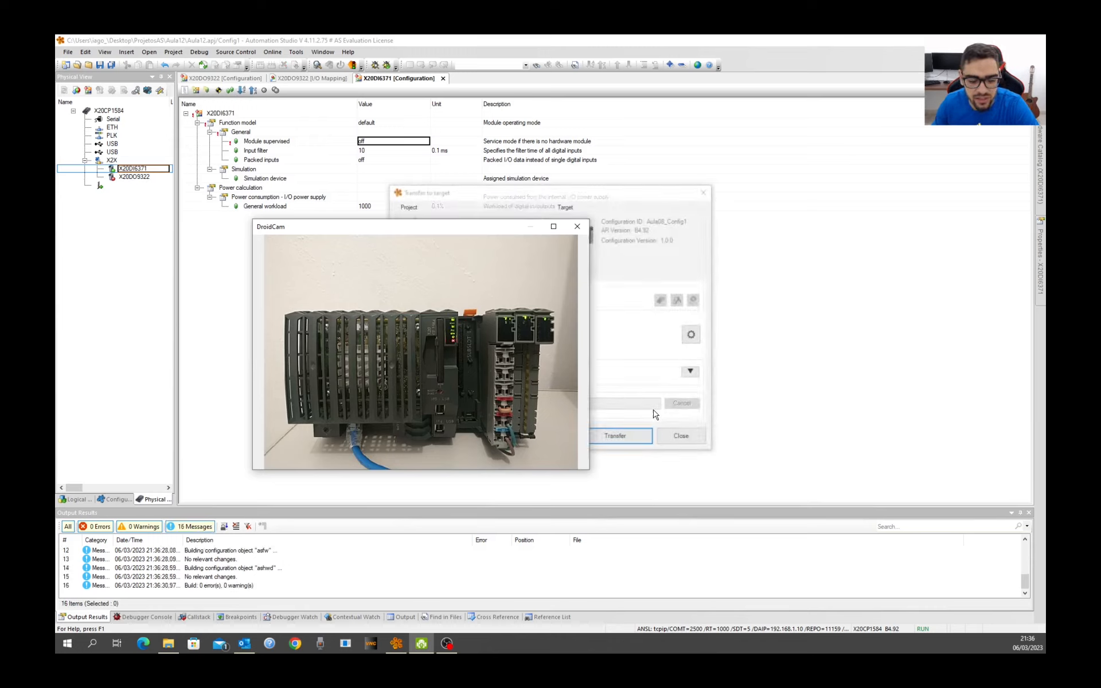
left_click(649, 437)
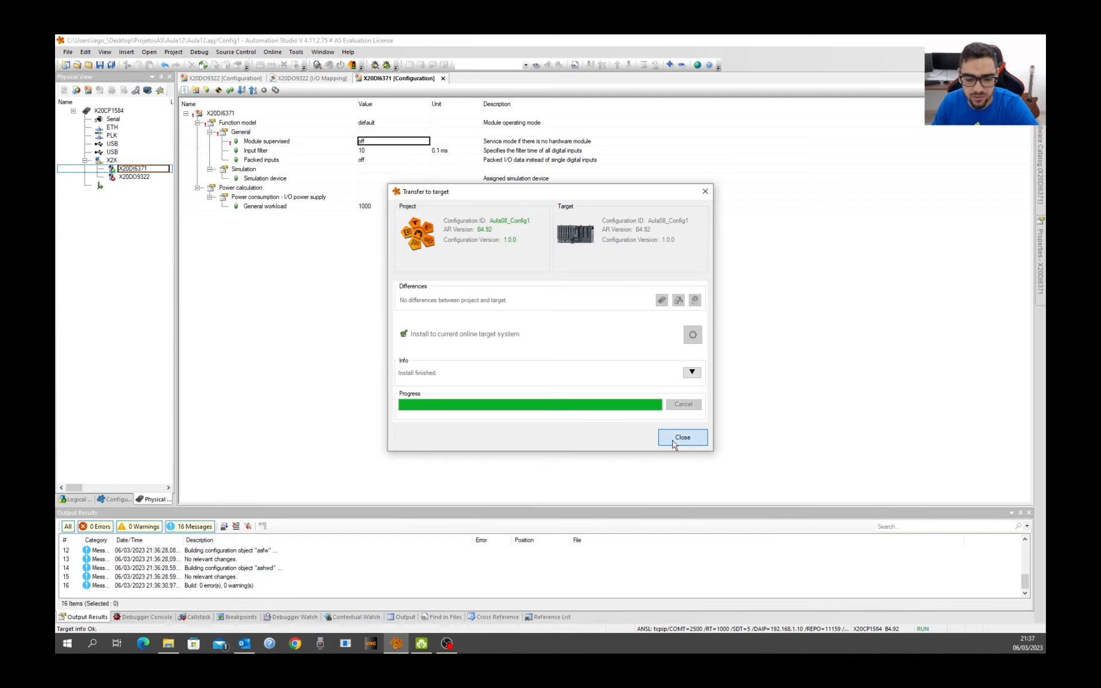
left_click(675, 437)
Step: Check the PLC with its modules removed in DroidCam, monitor ModuleOk in the X20DI6371 I/O mapping, and end monitoring
left_click(421, 643)
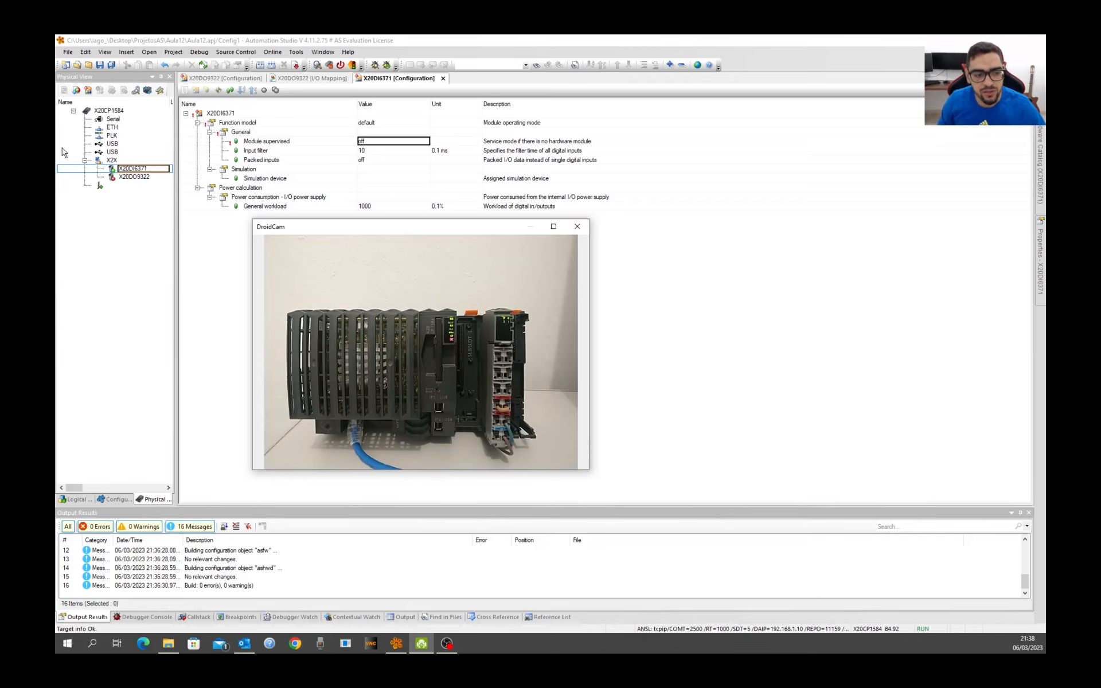
double_click(151, 170)
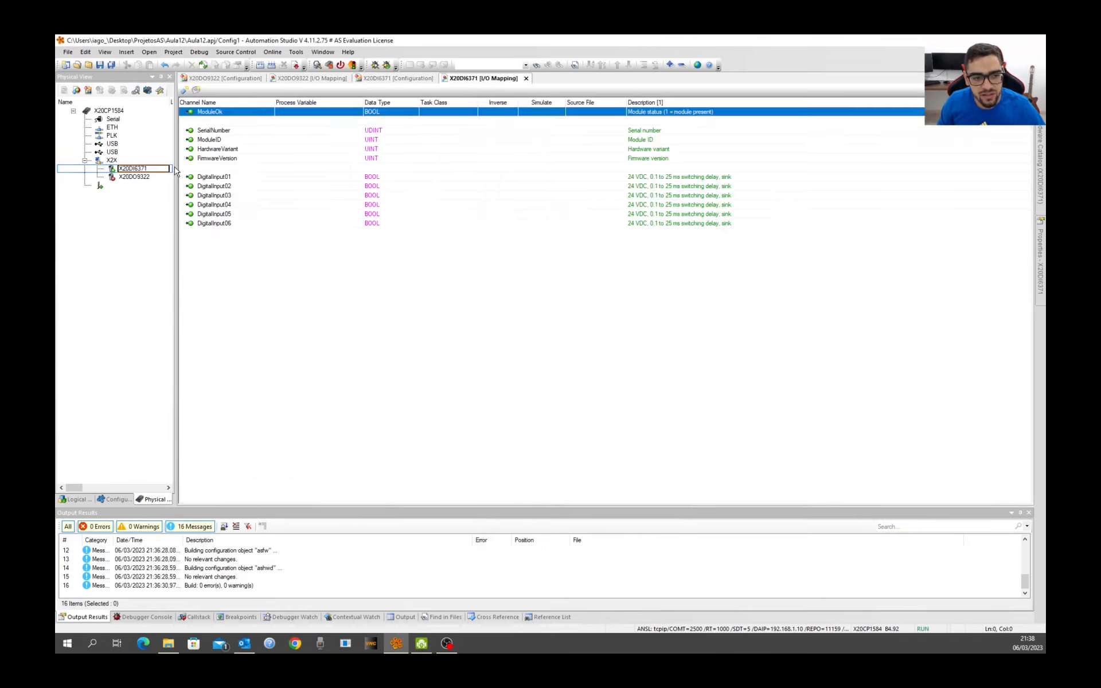
left_click(317, 65)
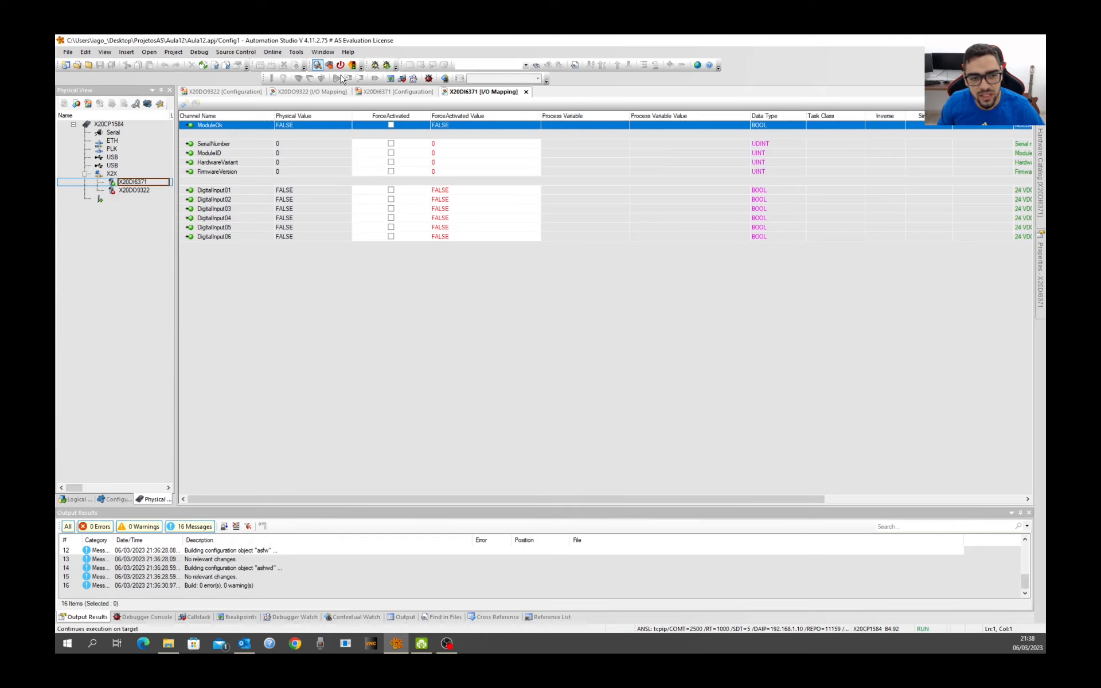
left_click(318, 65)
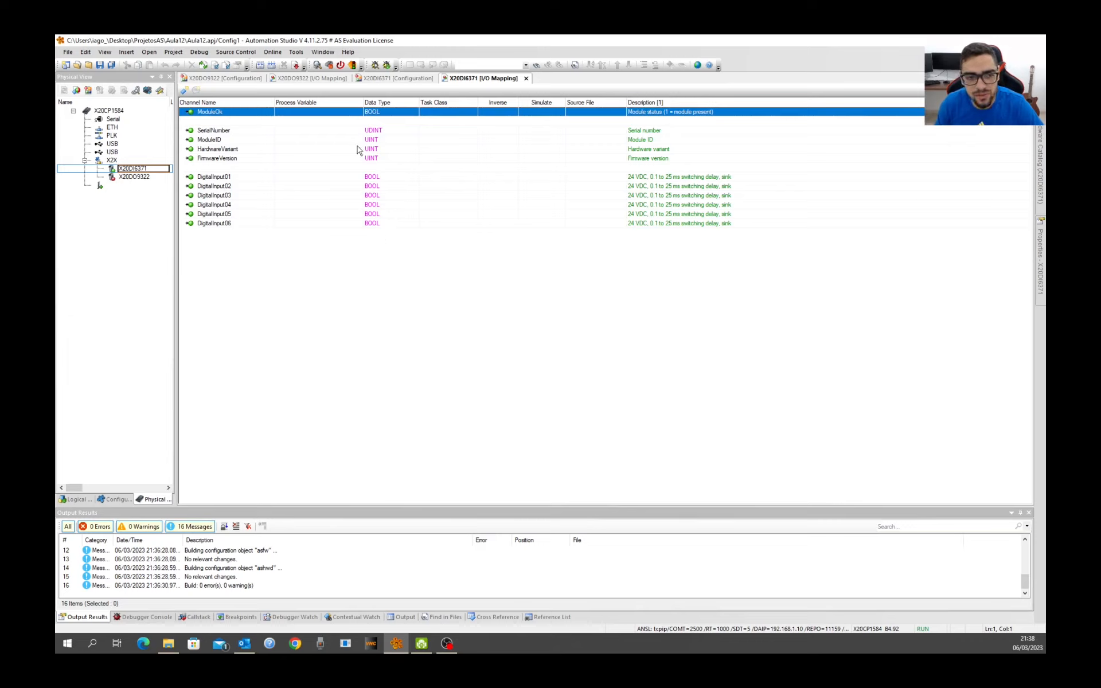
Step: Open the System Diagnostics Manager's Hardware page, expand IF6 (X2X), and inspect the status of X20DI6371
left_click(296, 52)
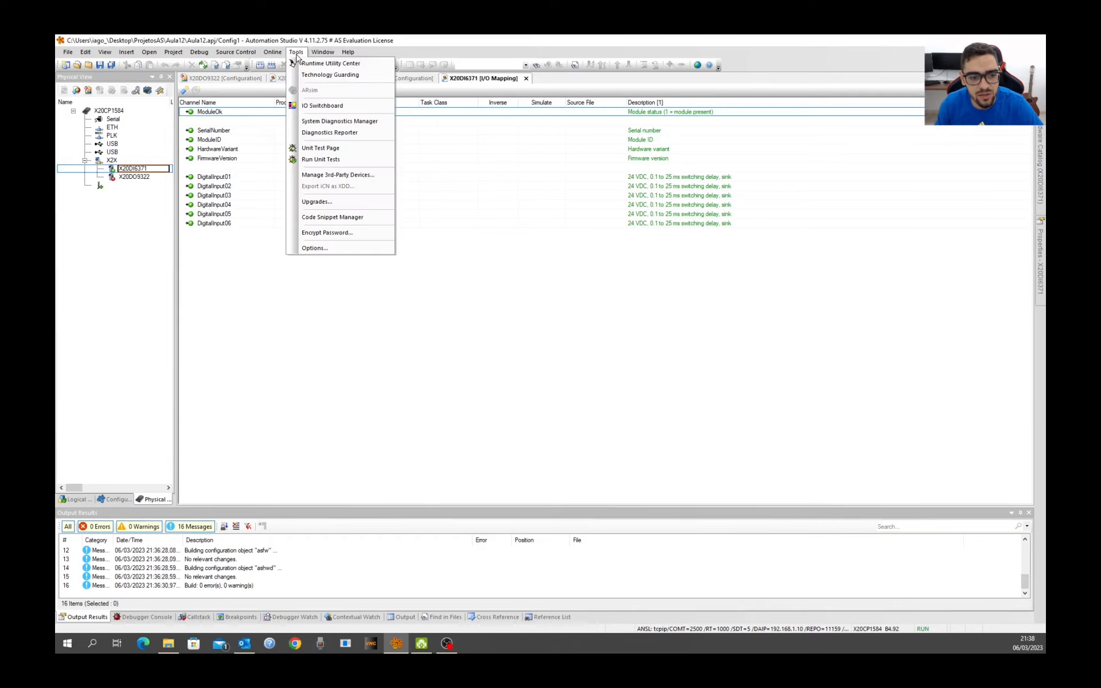
left_click(320, 122)
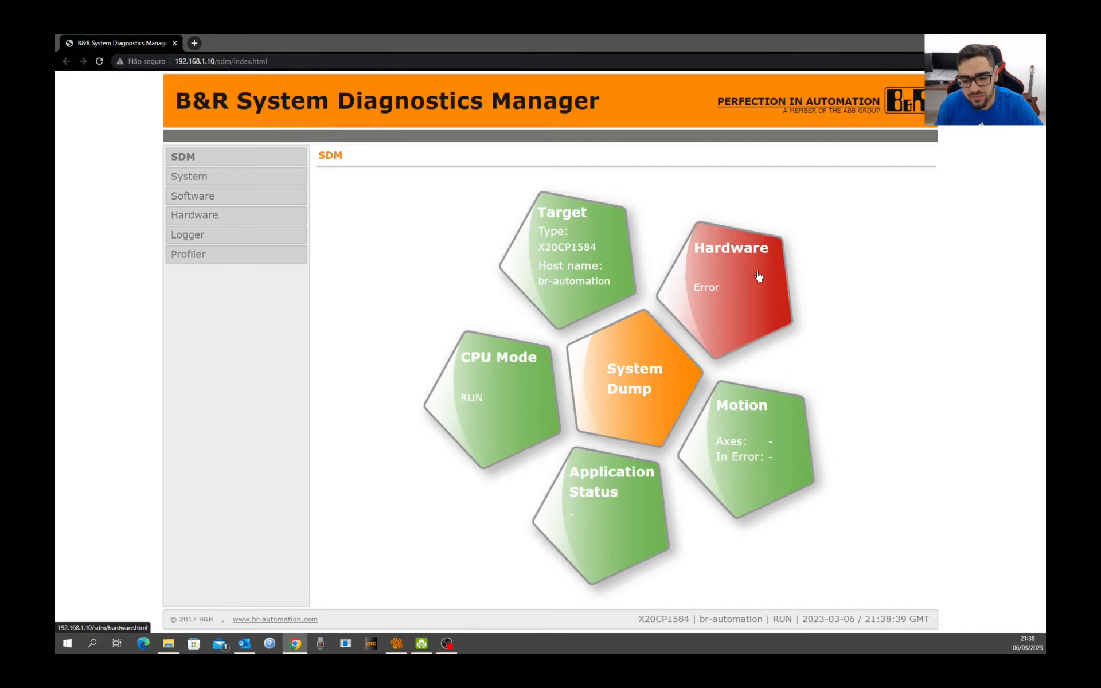
left_click(717, 279)
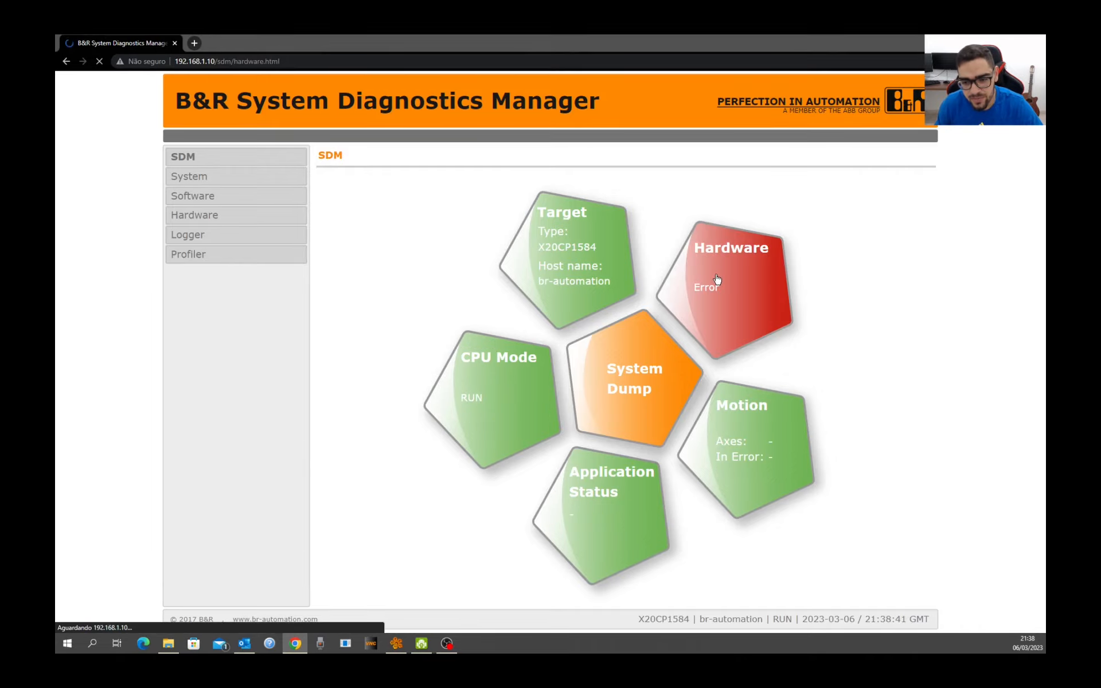
left_click(342, 267)
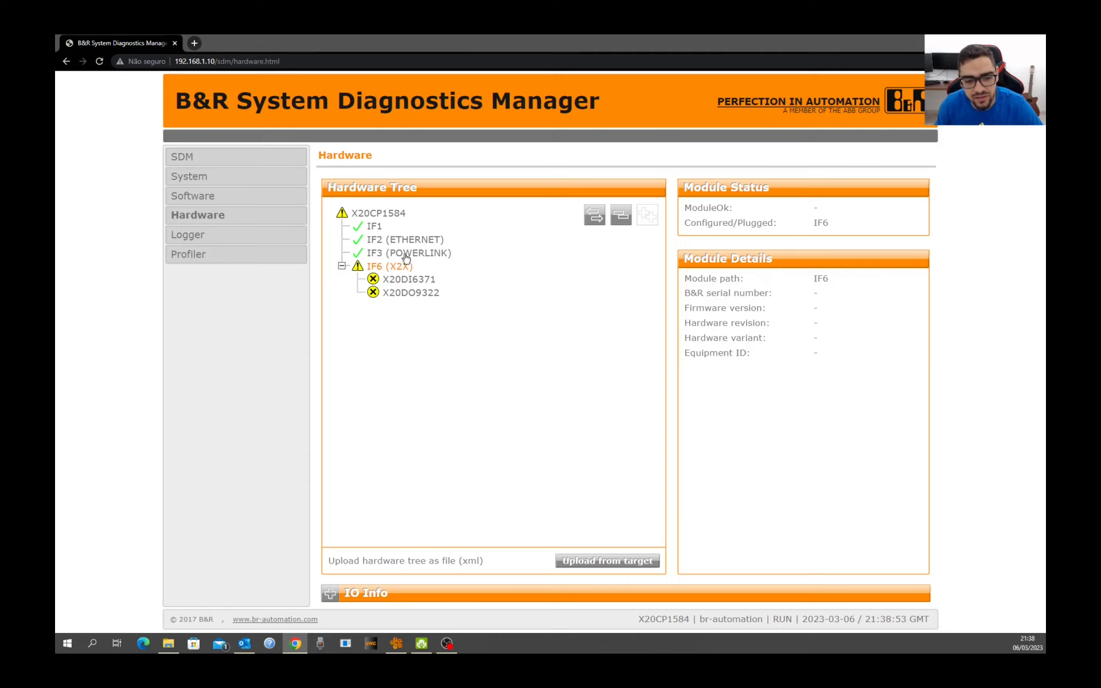
left_click(388, 284)
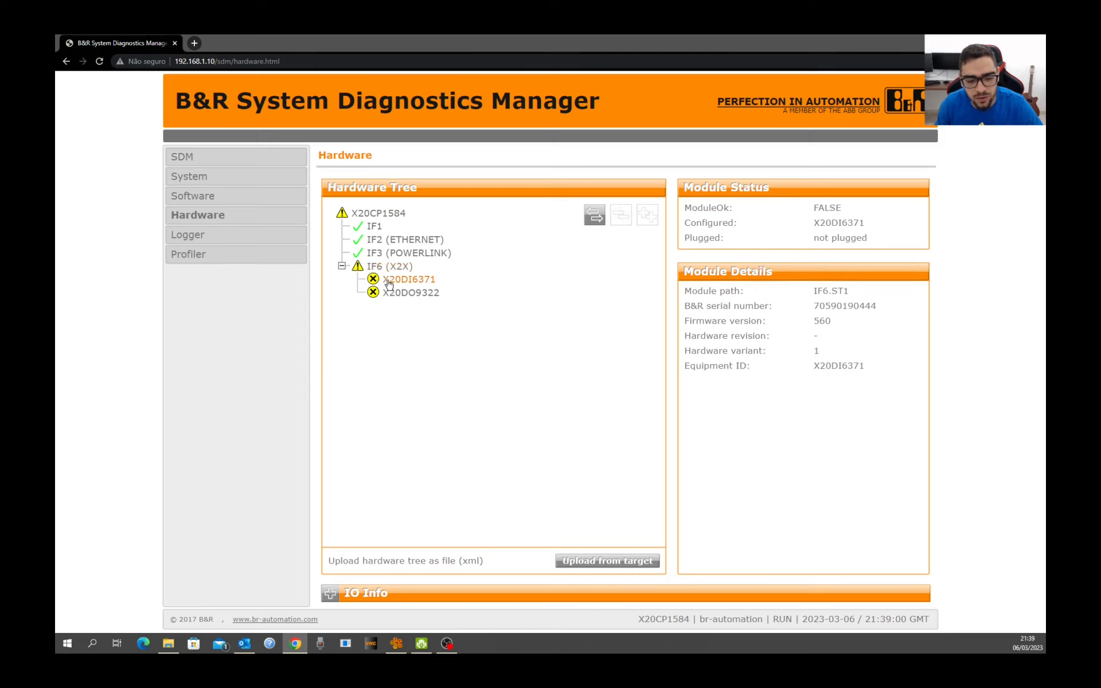
Step: Expand IO Info for X20DI6371 and examine its identification and digital input channel values
left_click(331, 594)
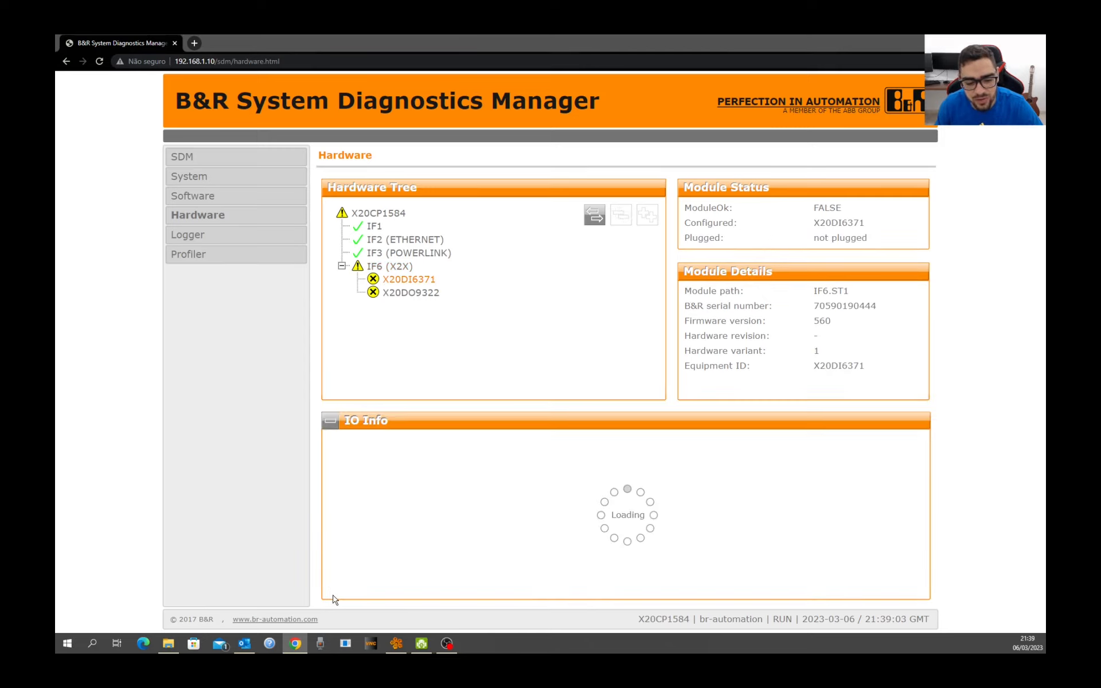
triple_click(918, 563)
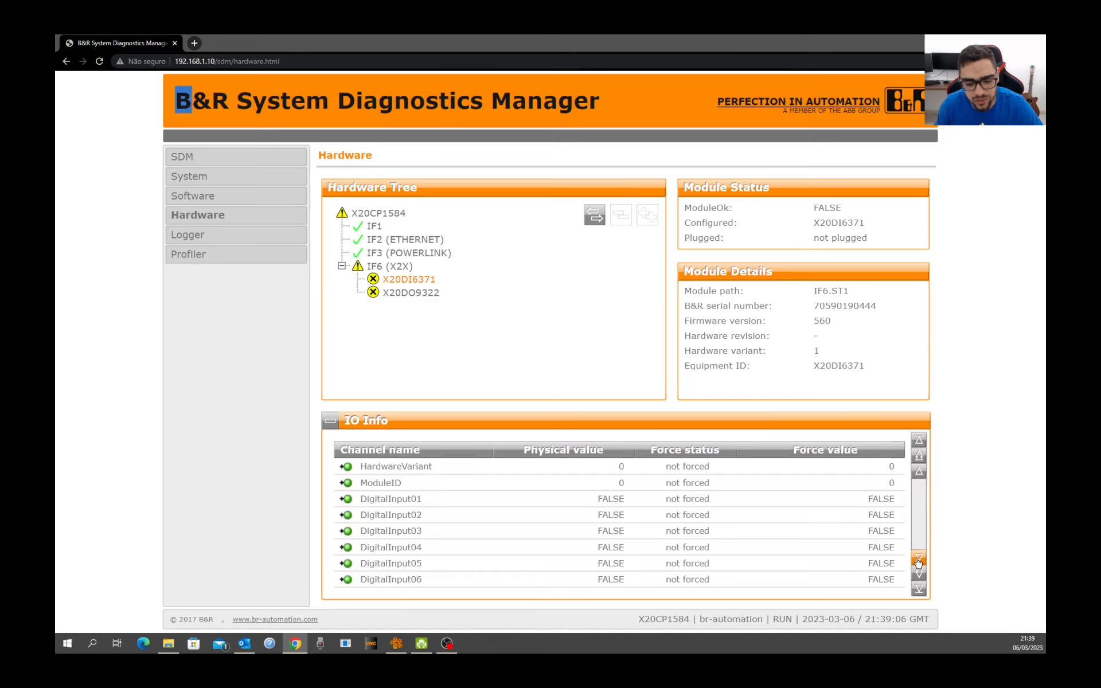
left_click(919, 471)
left_click(919, 472)
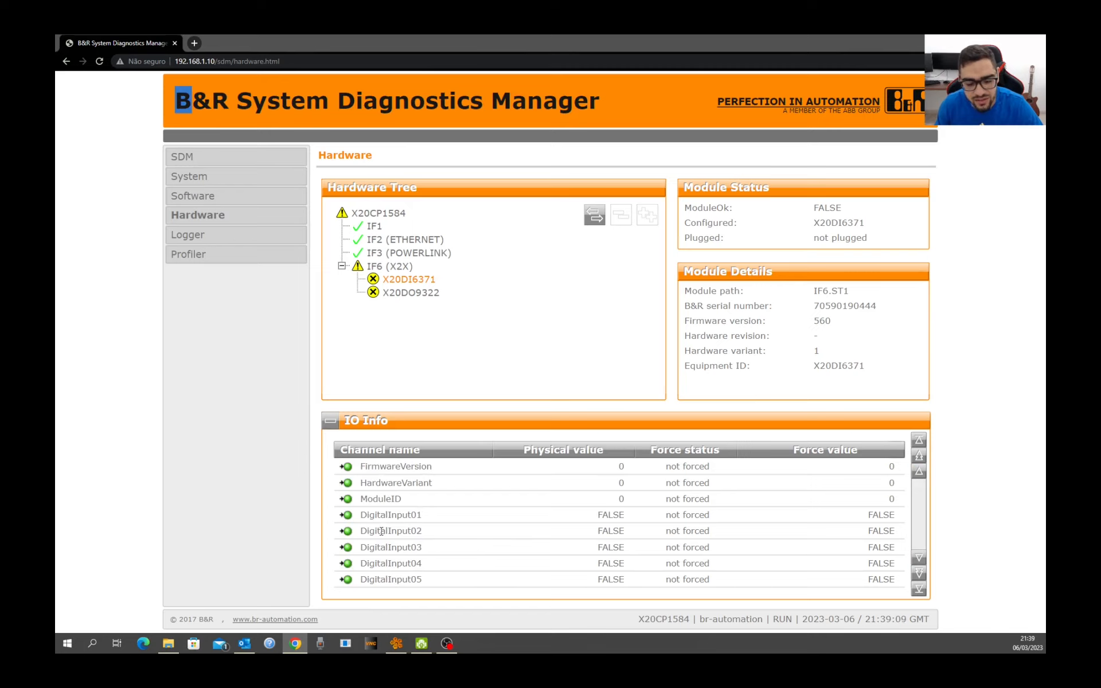
left_click_drag(362, 532, 439, 532)
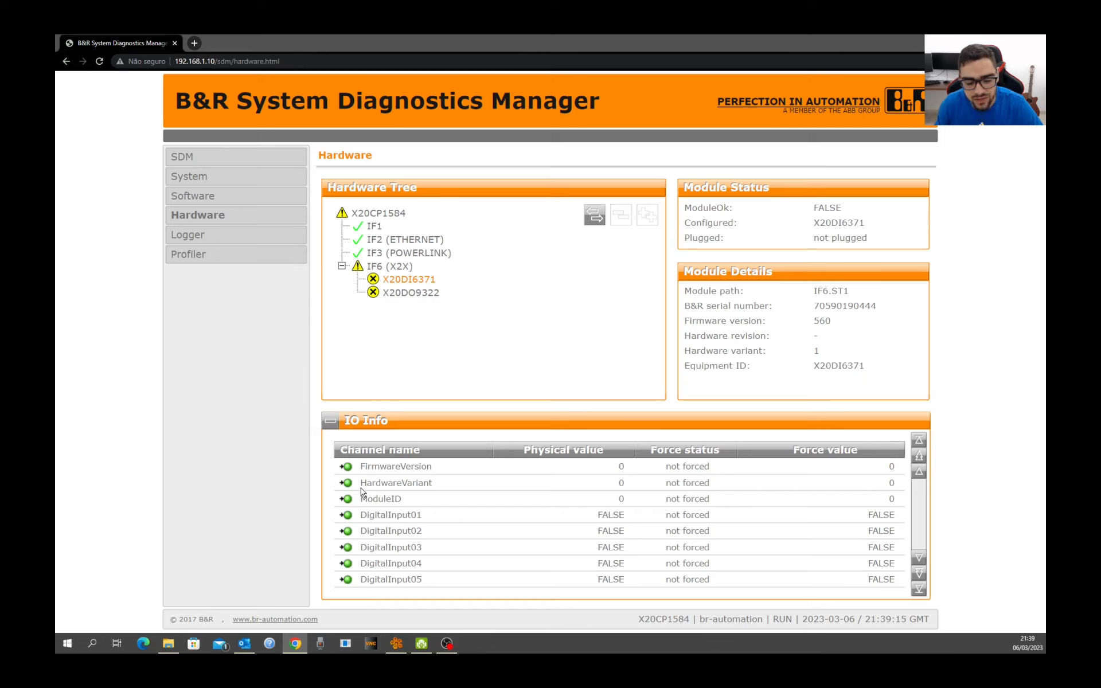
left_click_drag(363, 491, 414, 565)
left_click(472, 537)
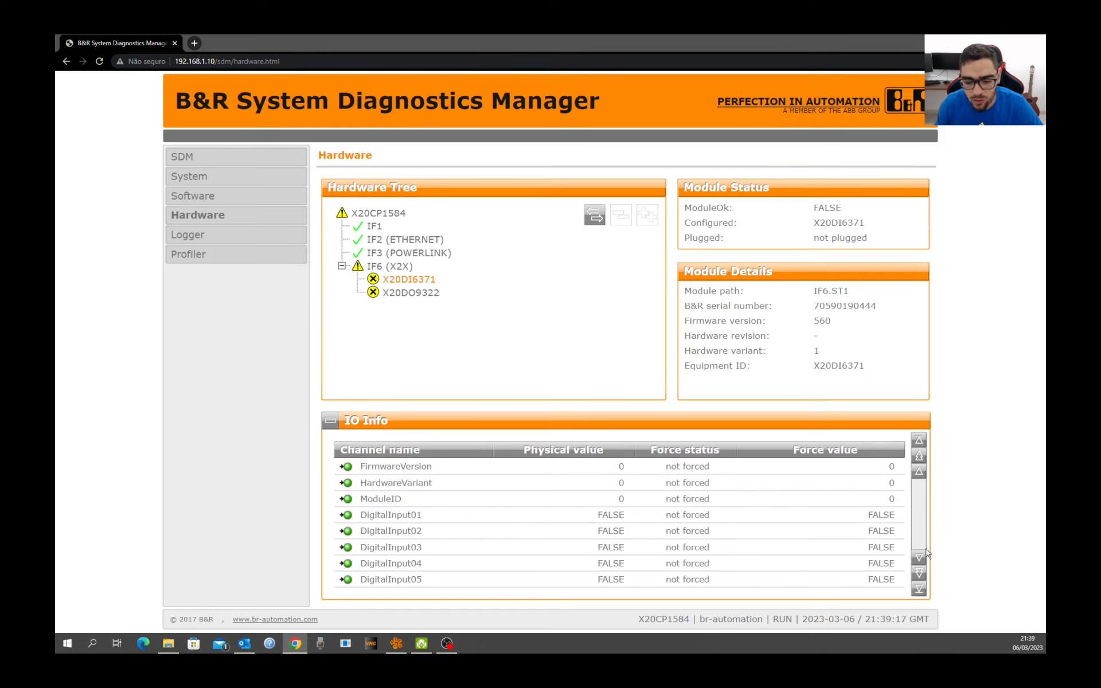
left_click(919, 557)
left_click(919, 558)
left_click(919, 472)
left_click(919, 471)
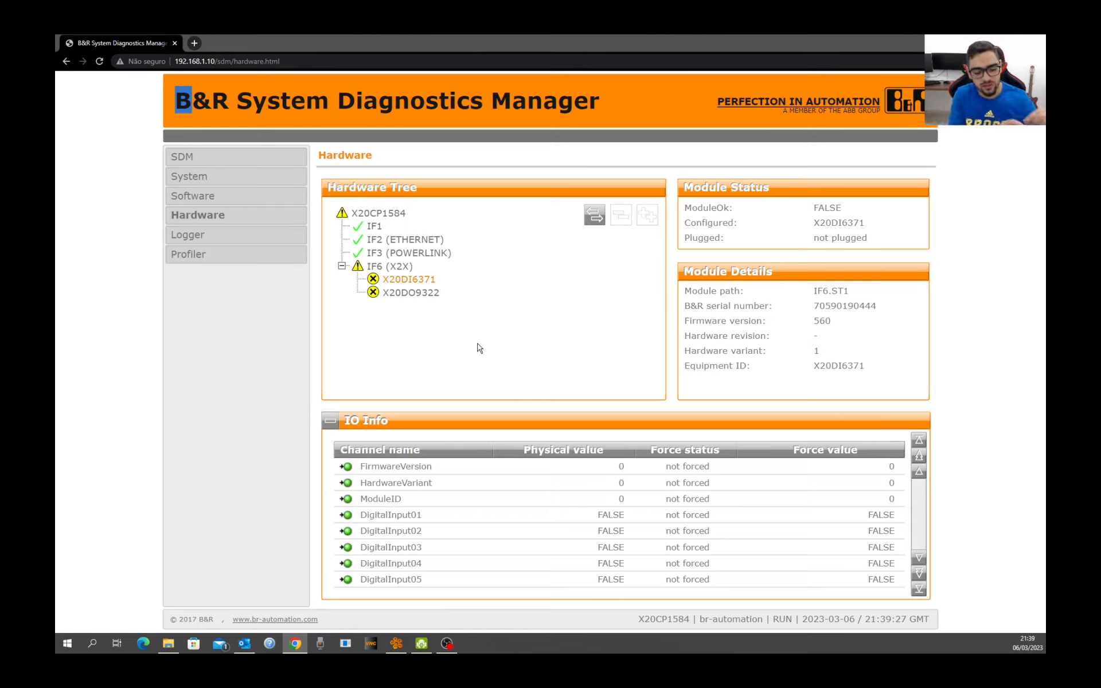
Step: Bring up DroidCam and move it clear of the hardware tree, watching X20DI6371's IO channels while the input module is reinserted
left_click(422, 643)
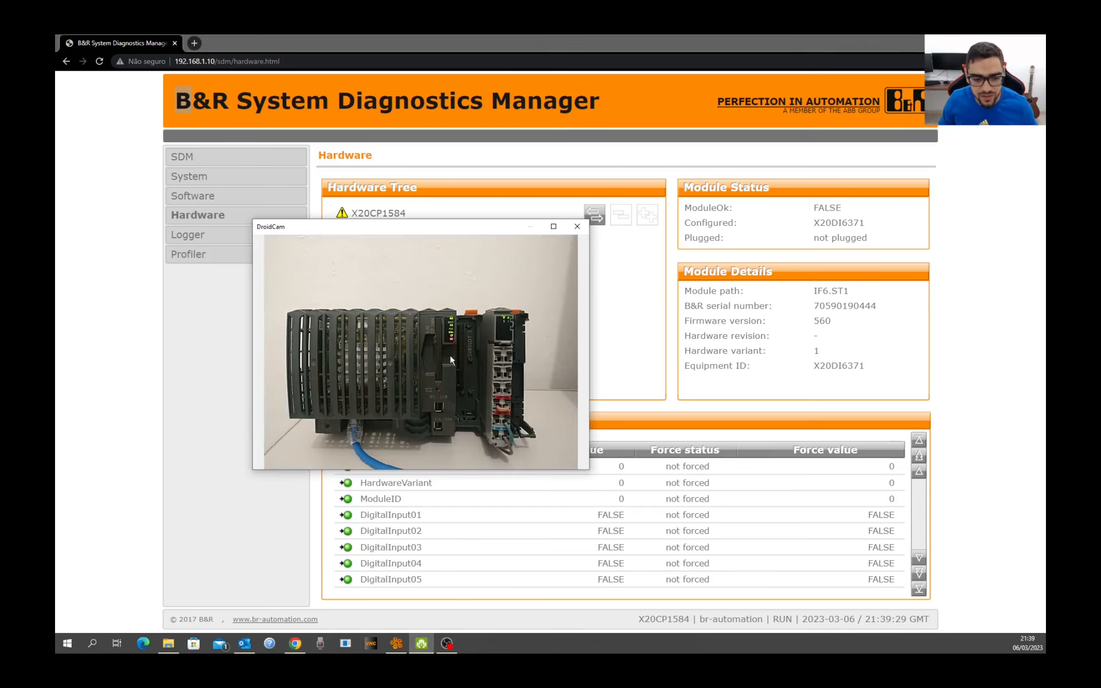
left_click_drag(441, 231, 817, 179)
triple_click(918, 472)
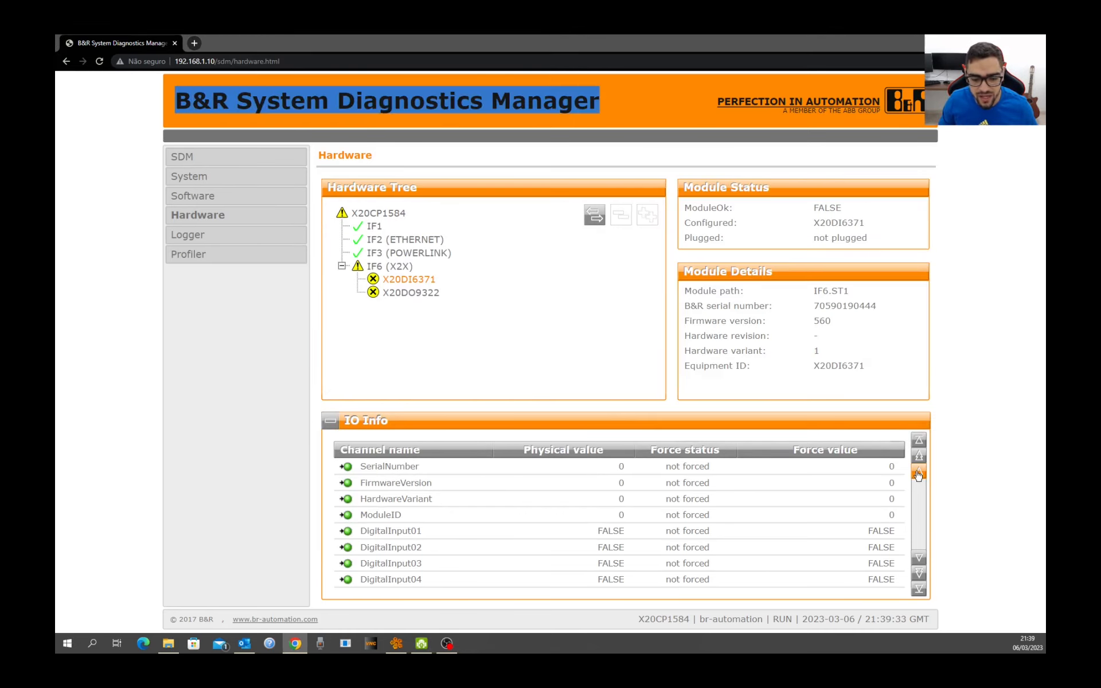
double_click(924, 475)
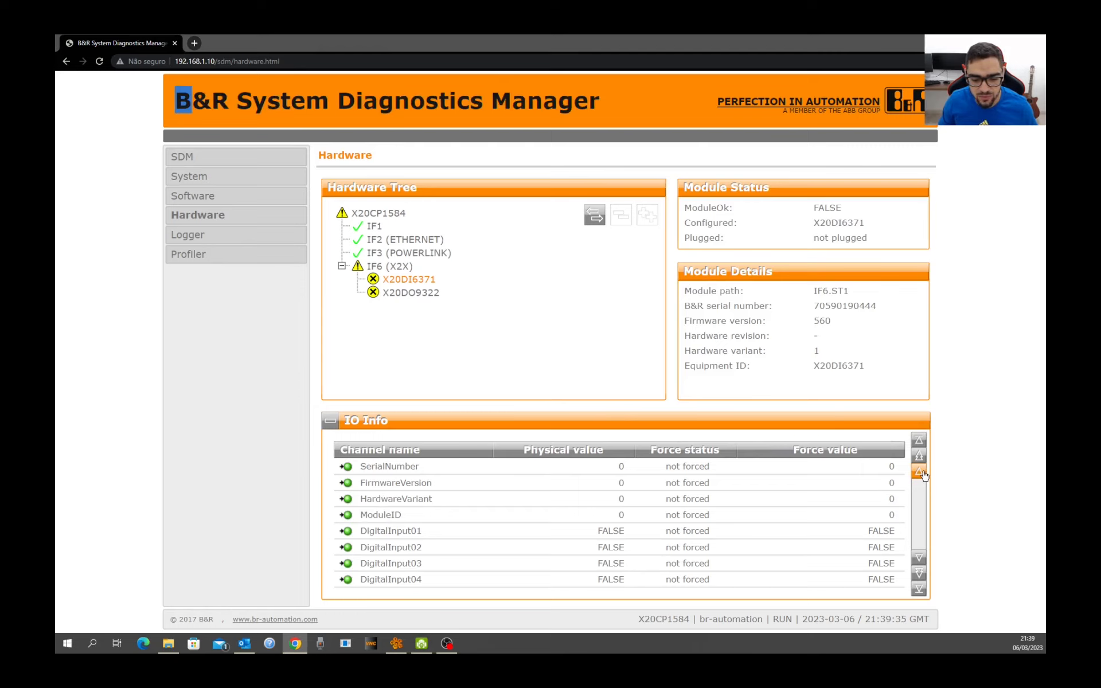
left_click(919, 474)
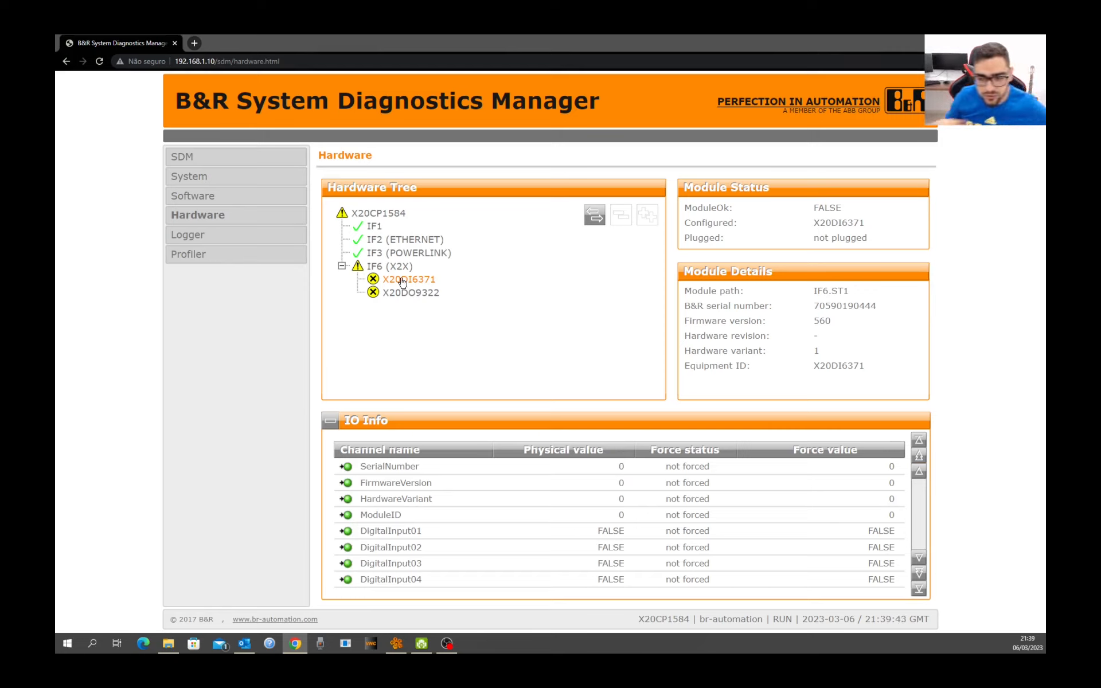
left_click(422, 645)
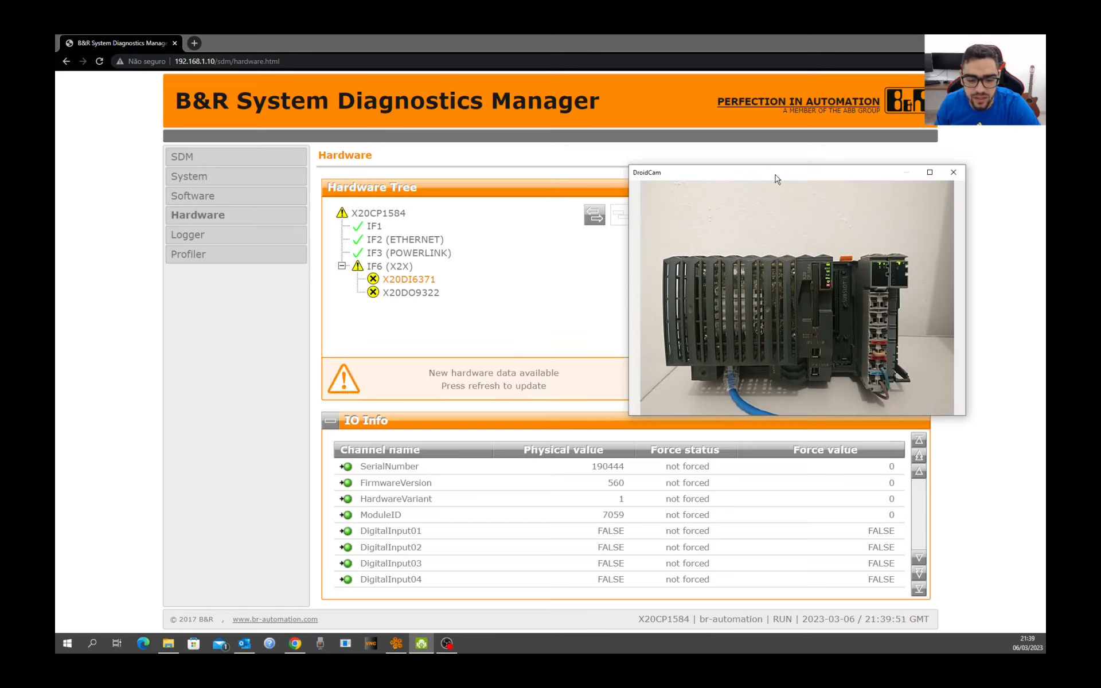
left_click_drag(775, 172, 837, 95)
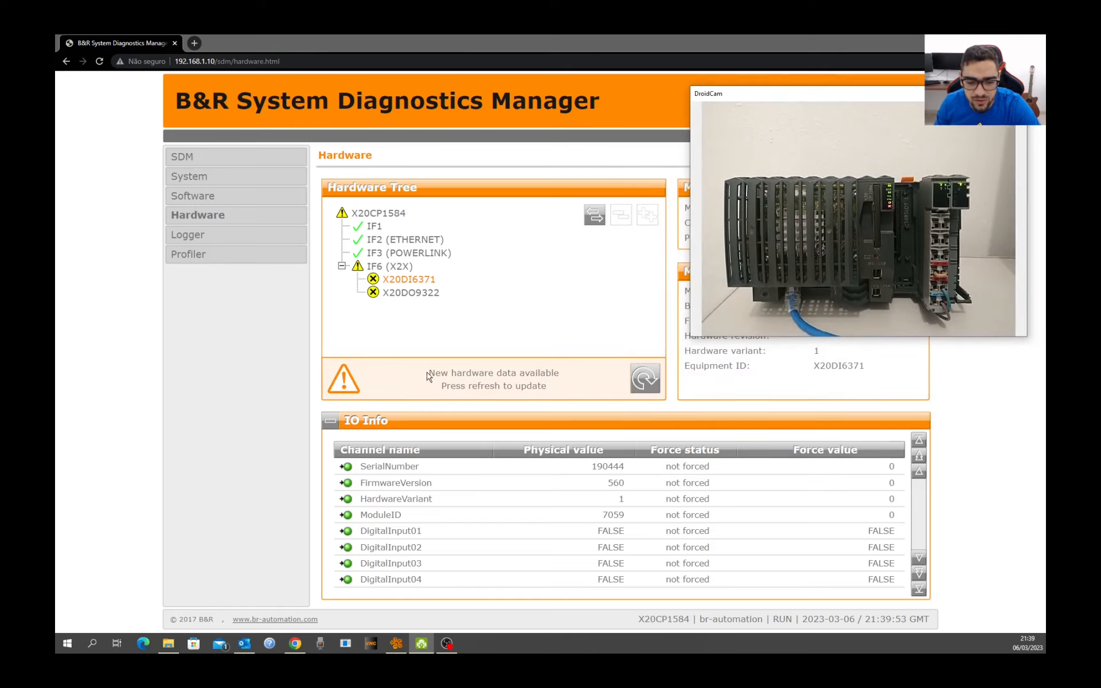
Step: Refresh the hardware data, expand IF6 (X2X), and examine X20DI6371's IO Info down to the ModuleOk channel
left_click(647, 378)
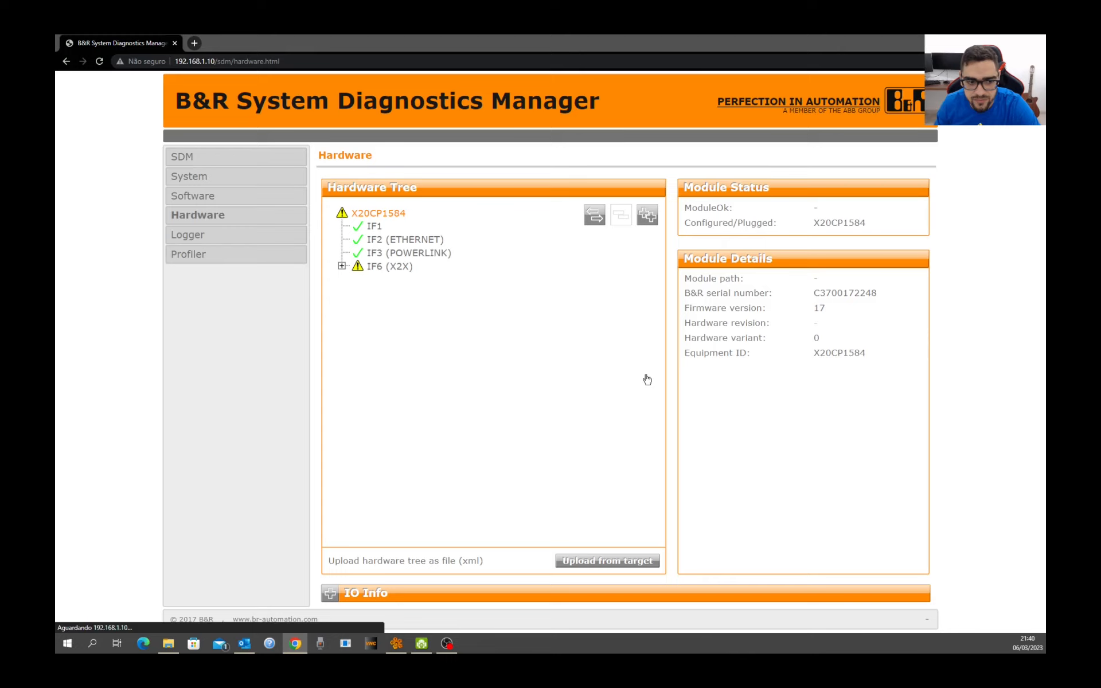
left_click(343, 266)
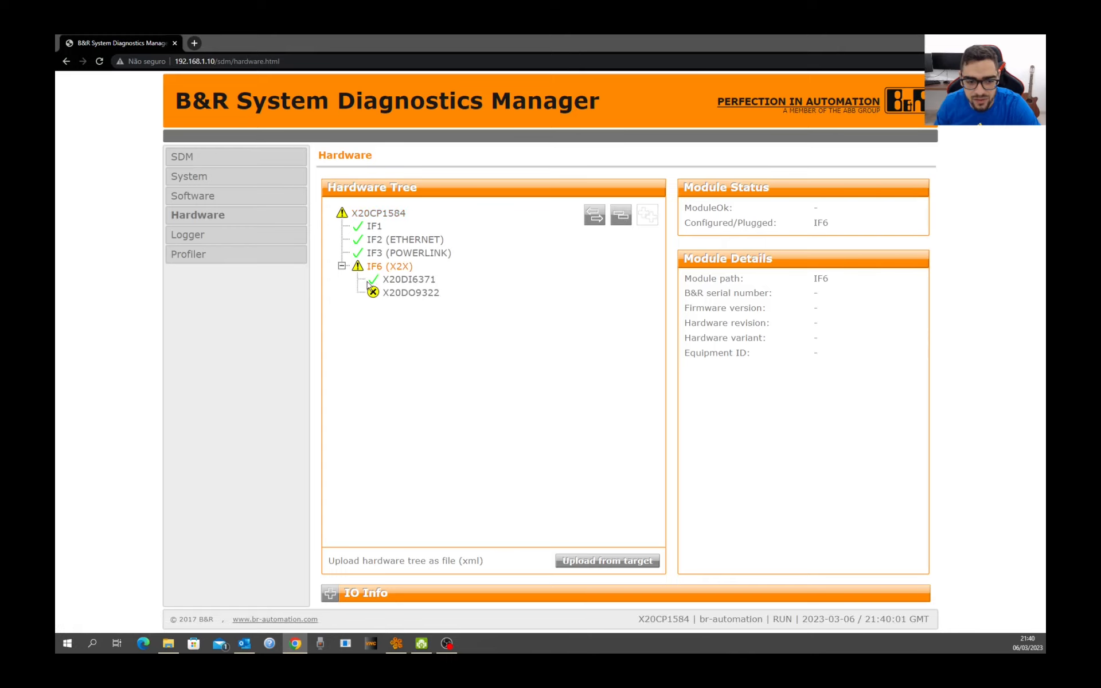
left_click(422, 282)
left_click(329, 593)
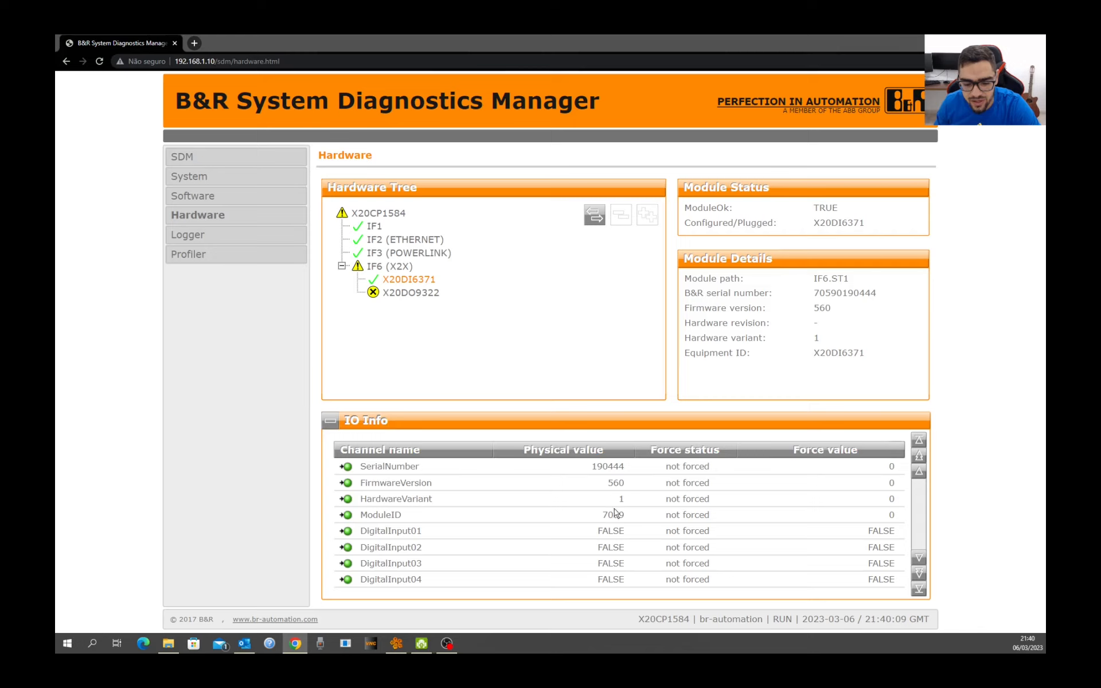
left_click(916, 558)
double_click(917, 557)
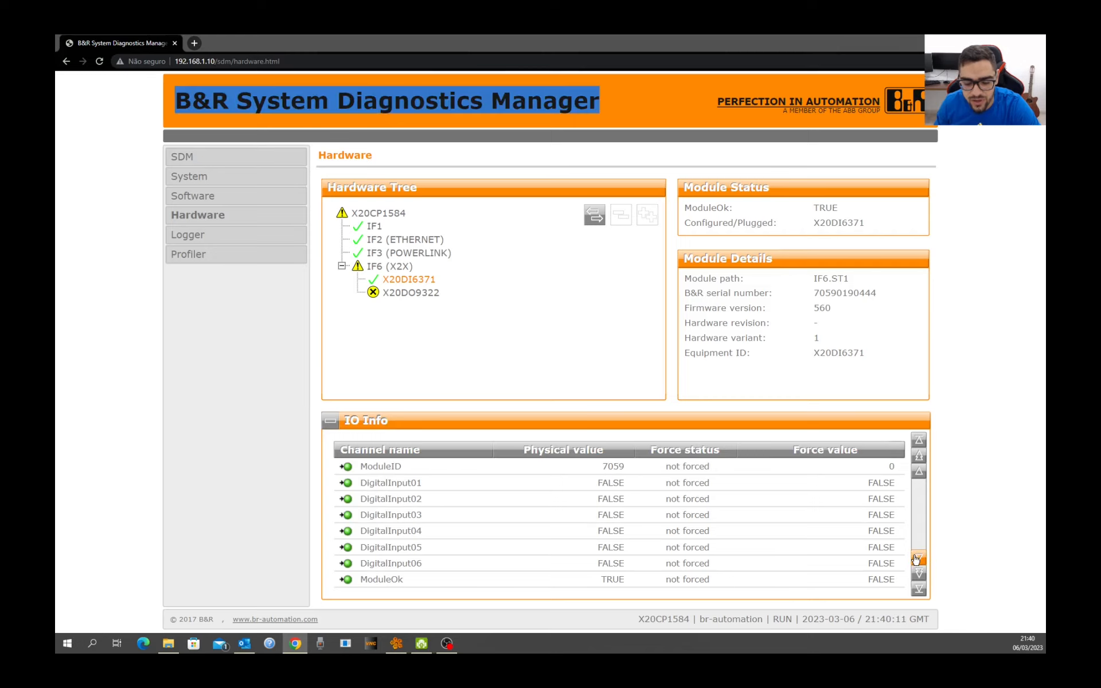
Step: Examine X20DI6371's ModuleOk and DigitalInput01 to DigitalInput06 channels in the IO Info table
left_click(915, 568)
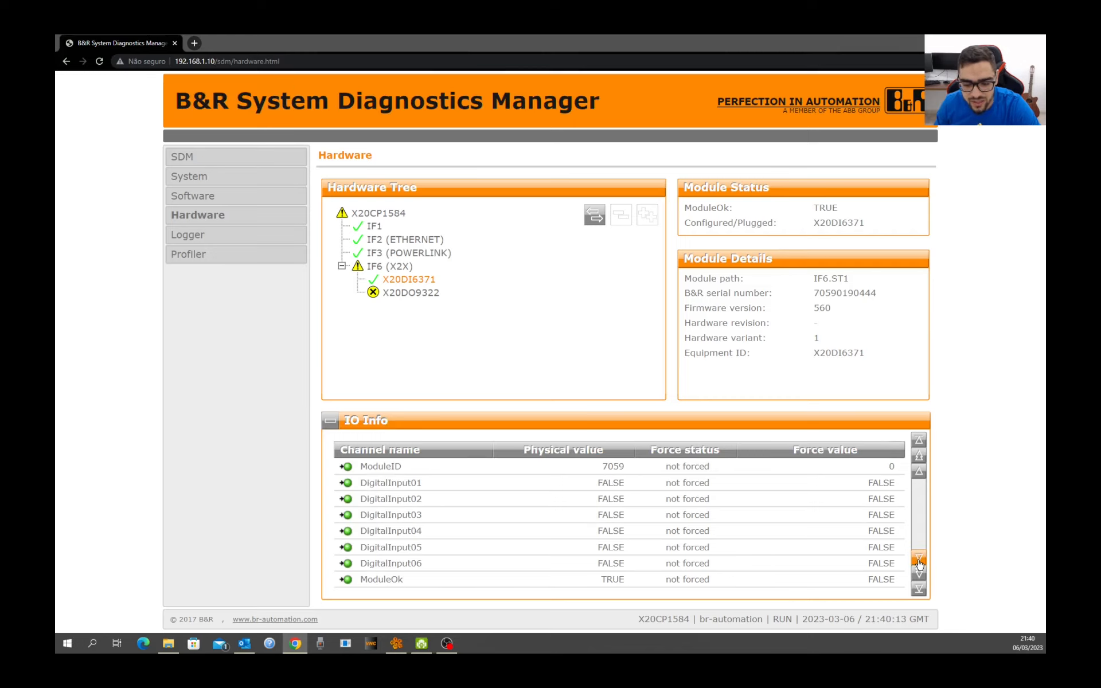
left_click(919, 474)
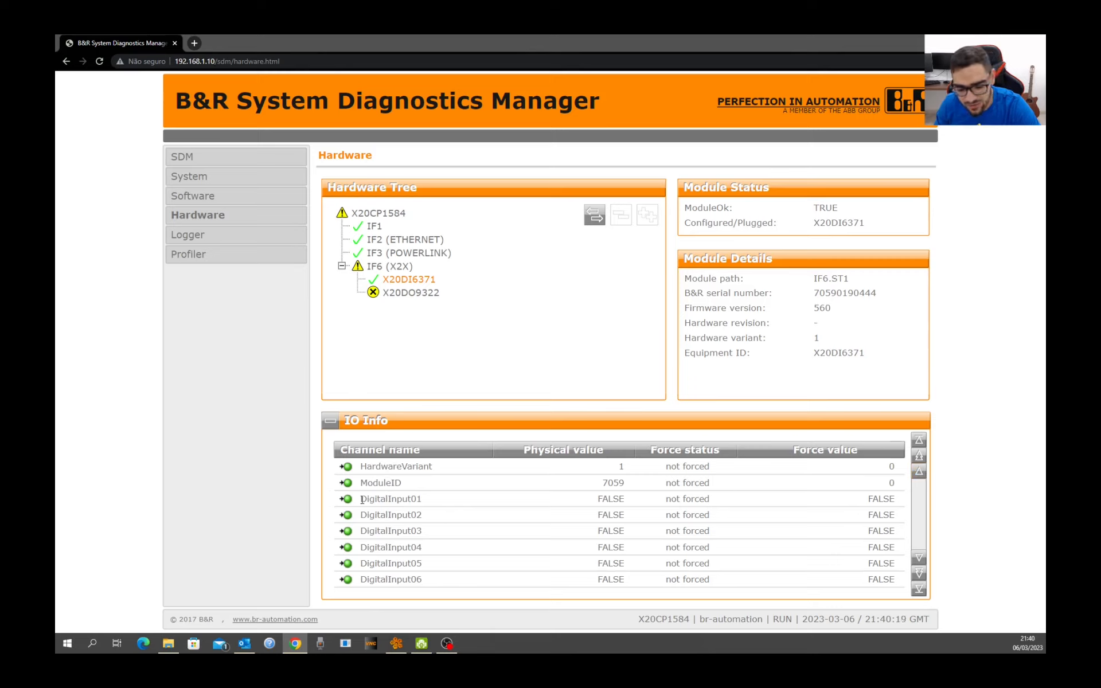
left_click_drag(362, 500, 442, 545)
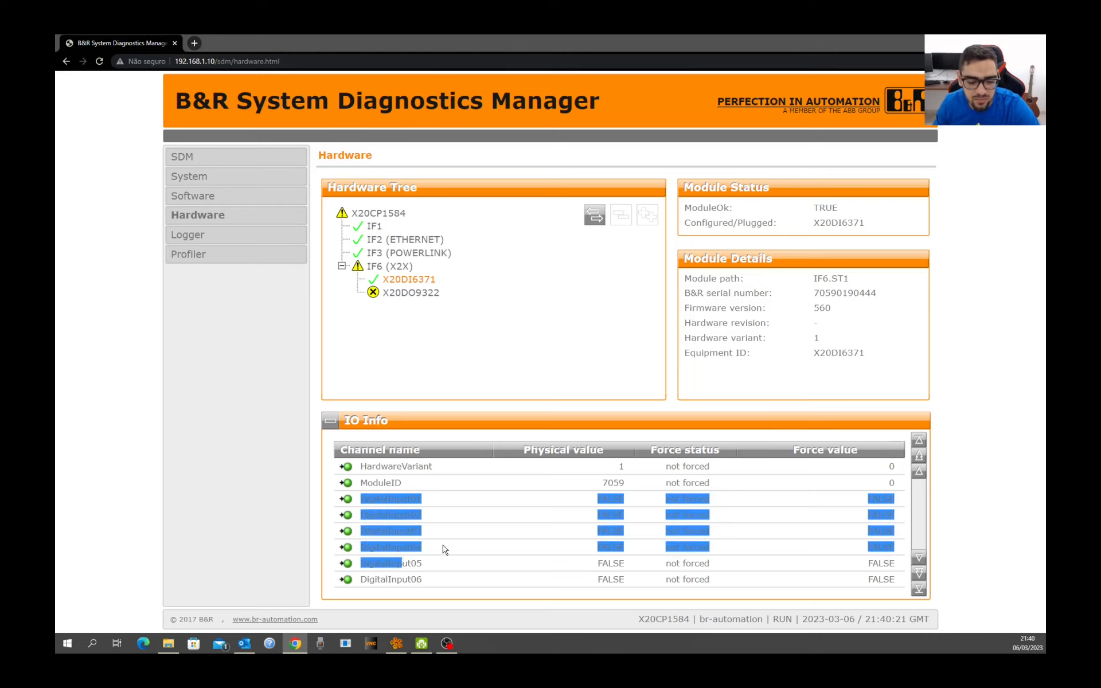
left_click(454, 537)
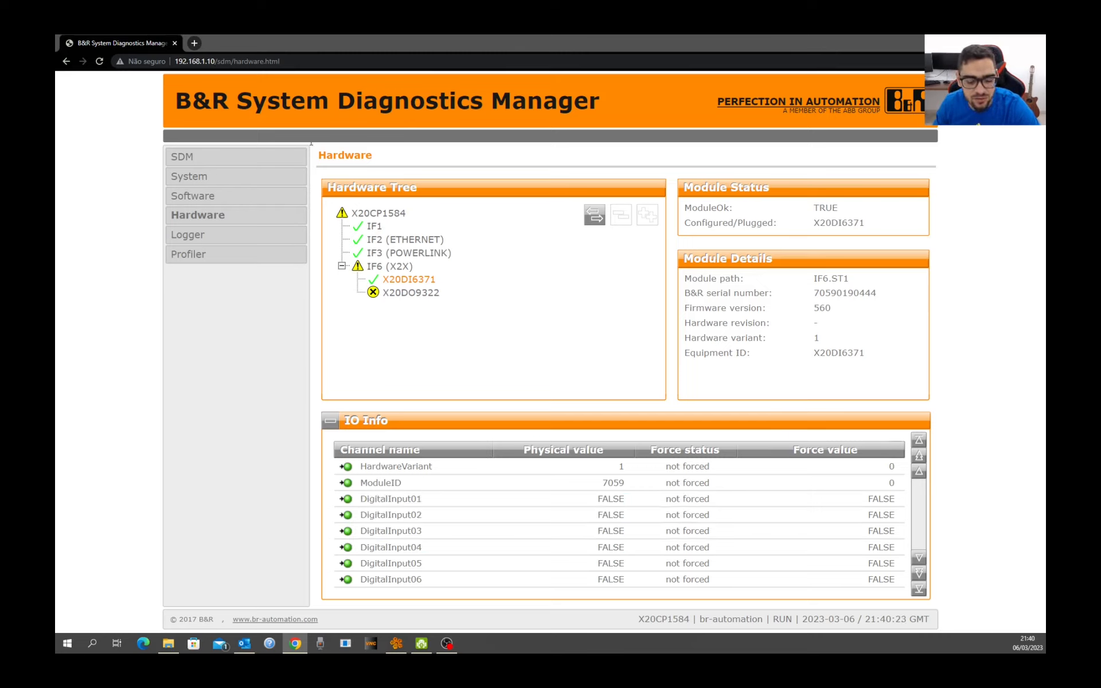
Step: Bring up DroidCam to watch the PLC modules, refresh the hardware data, and inspect IF6 (X2X) with its IO Info expanded
left_click(421, 645)
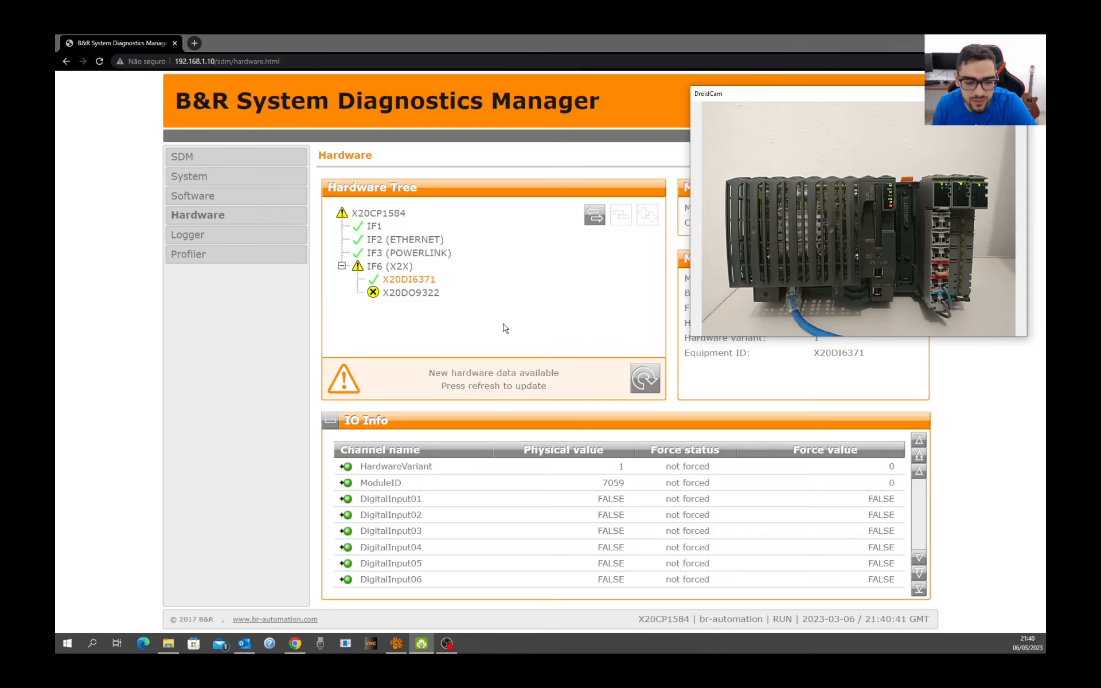
left_click(641, 388)
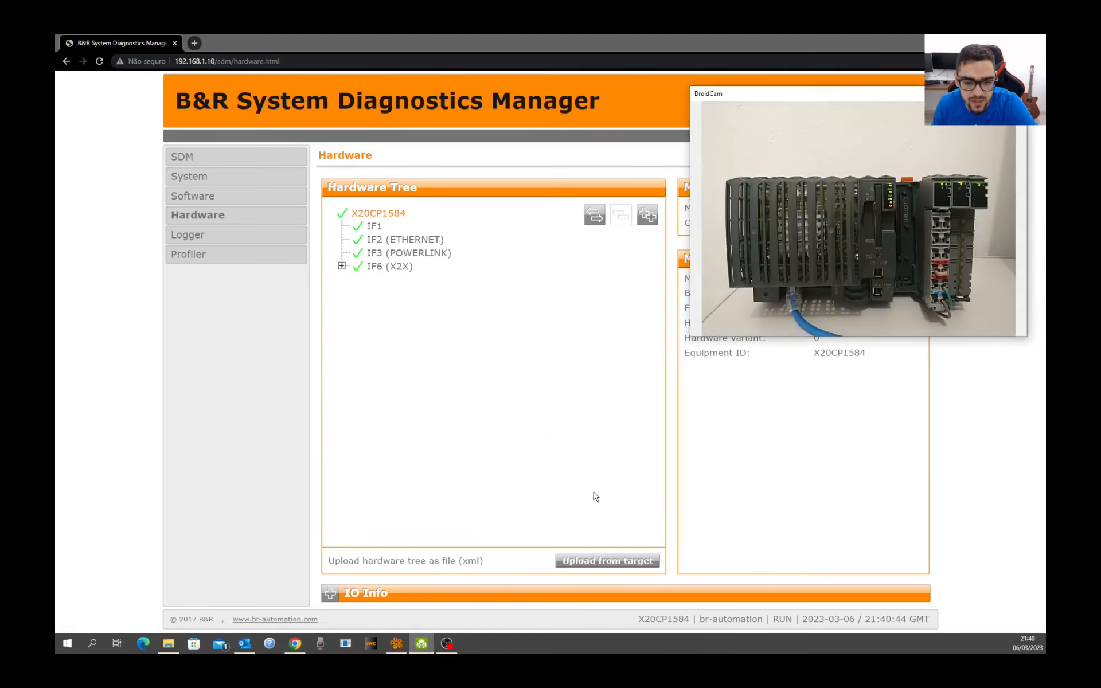
left_click(331, 592)
left_click(343, 266)
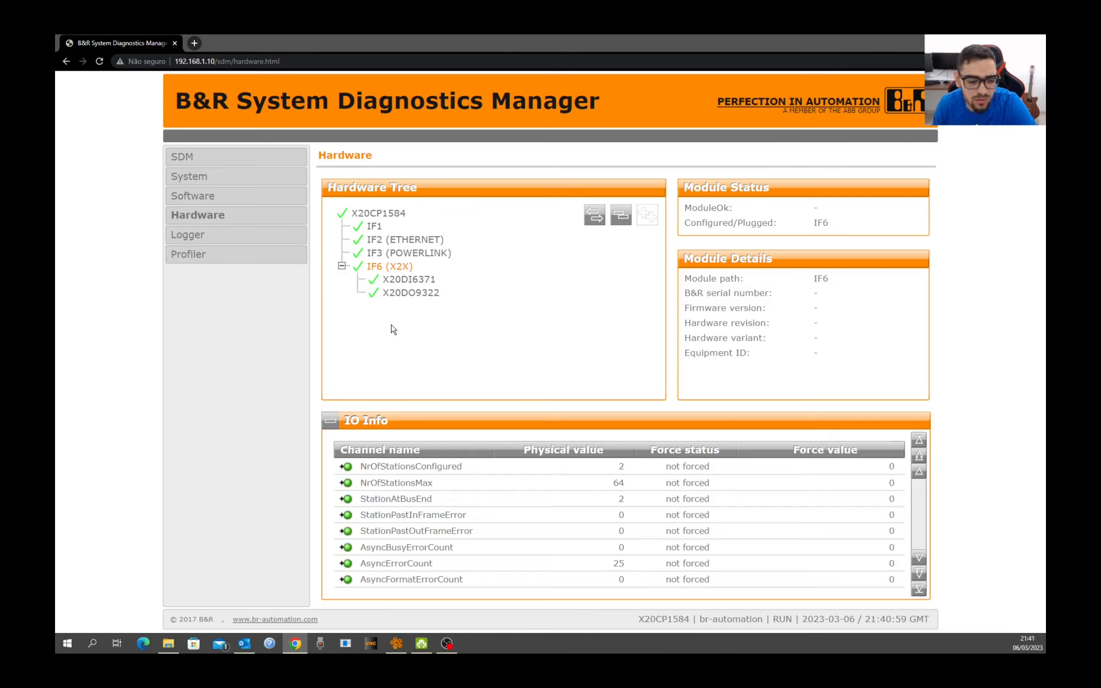
Step: Check the hardware status on the SDM overview and open its Hardware details, expanding IF6 (X2X) and IO Info
left_click(238, 156)
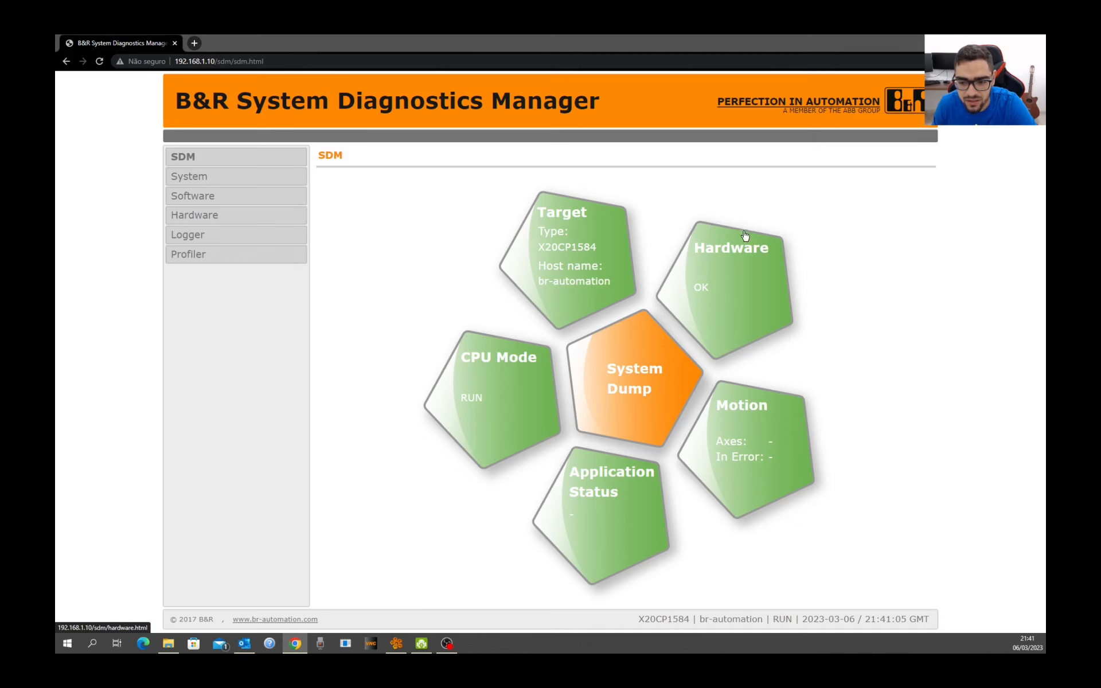
left_click(727, 289)
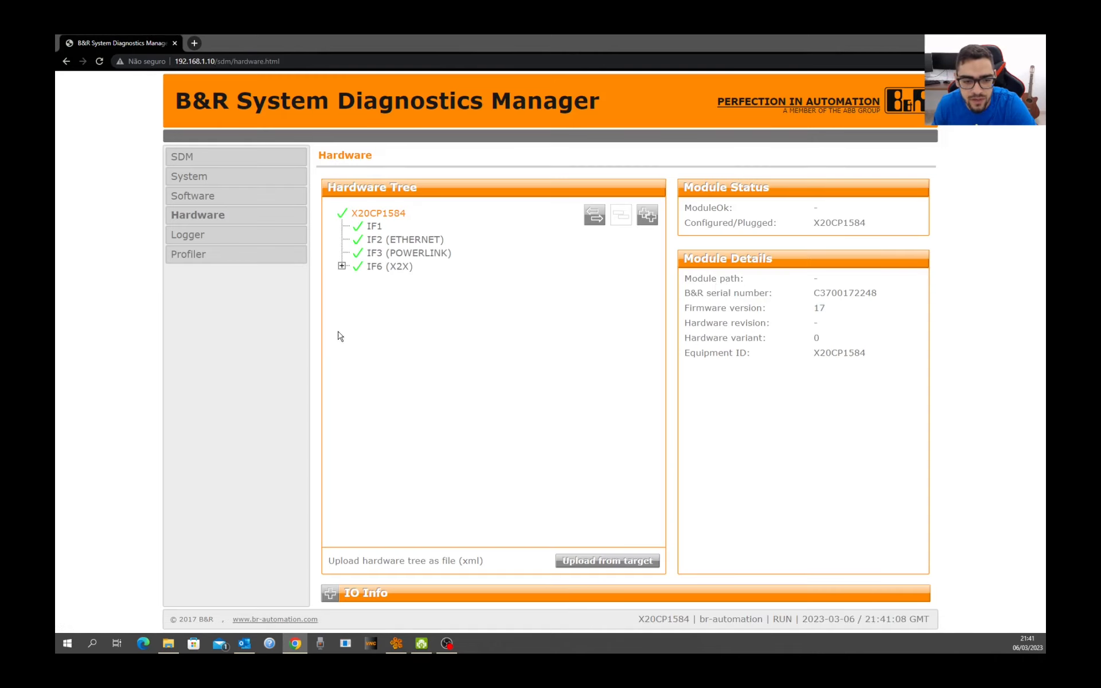
left_click(343, 267)
left_click(336, 587)
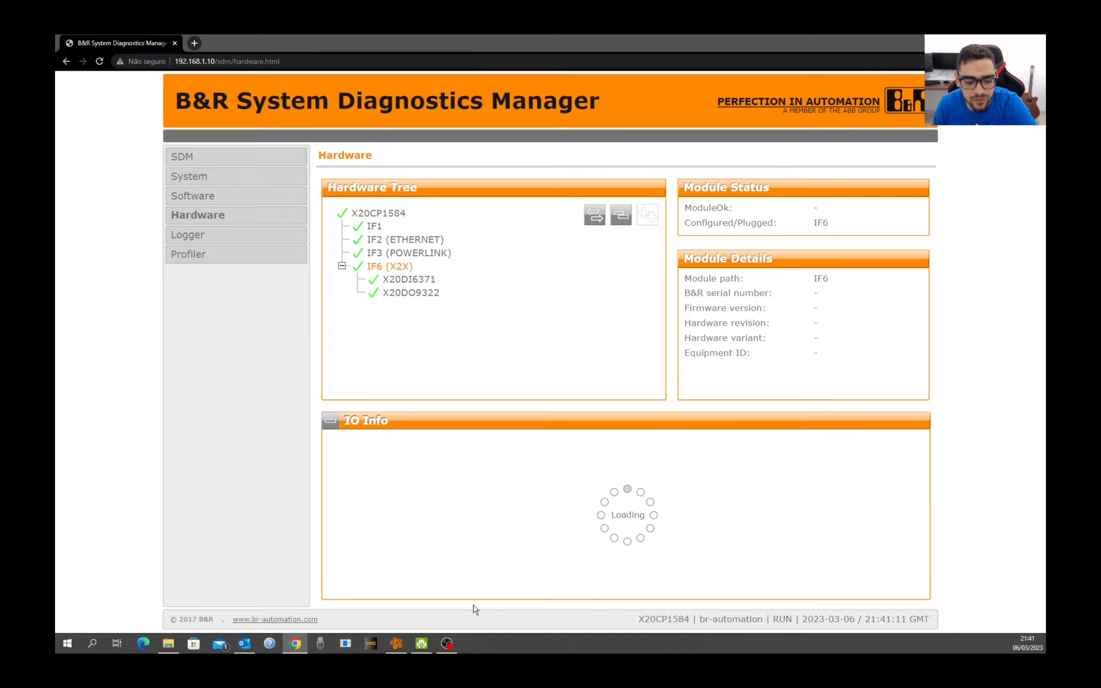
Step: Switch to Automation Studio and close all open configuration and I/O mapping editors for X20DI6371 and X20DO9322
mouse_move(446, 643)
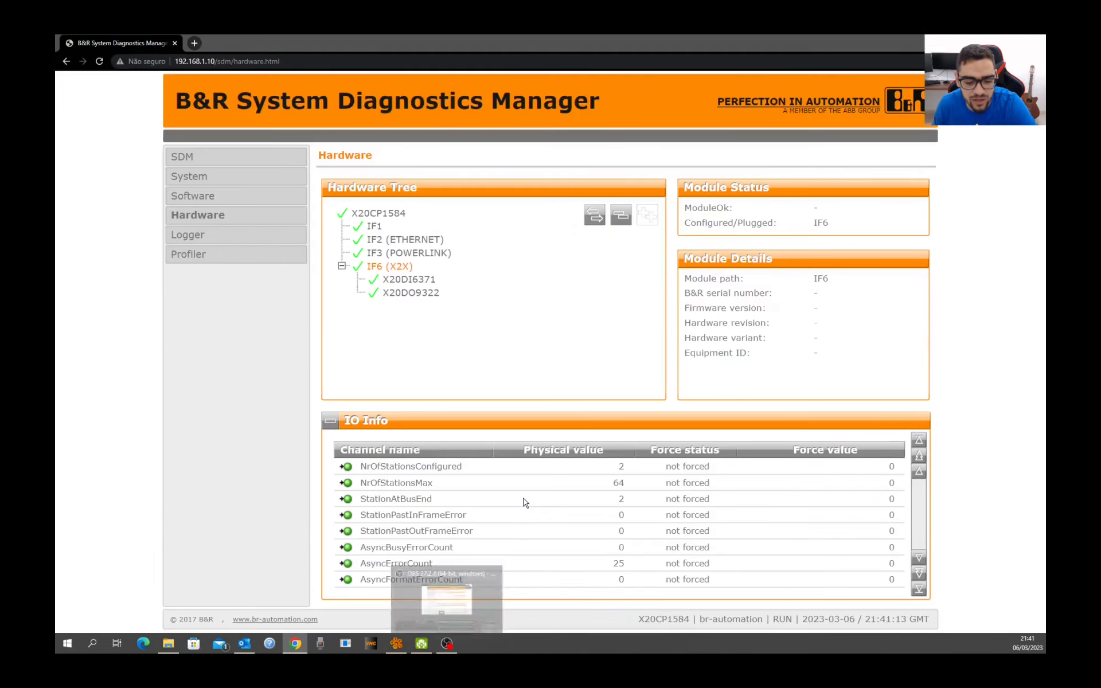
left_click(399, 647)
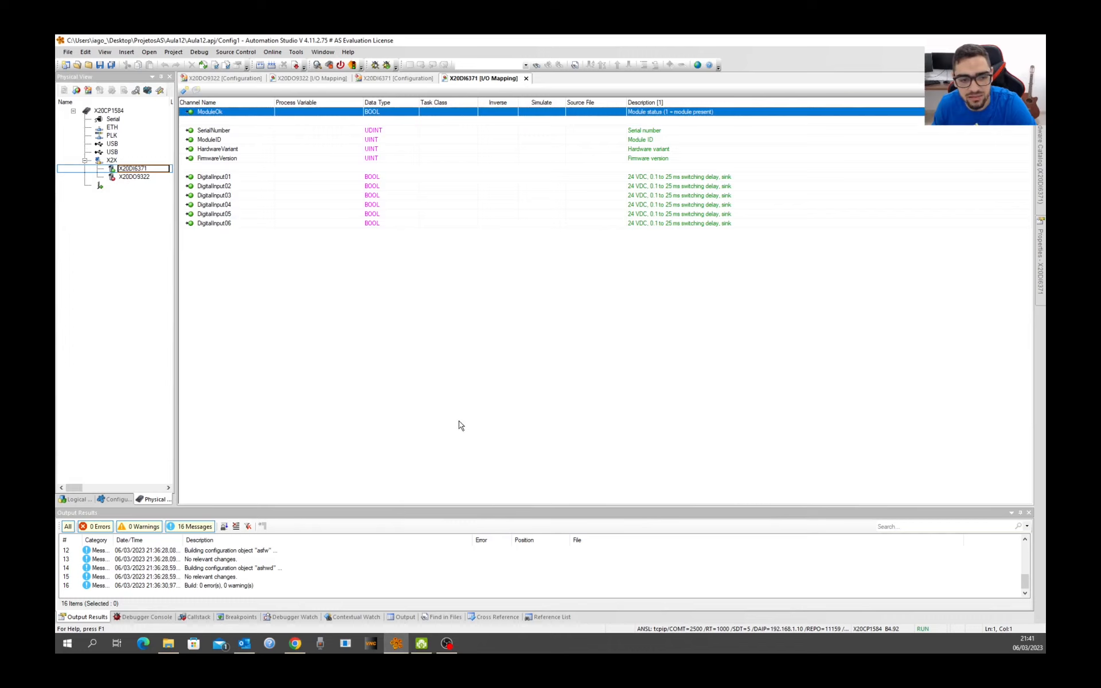
left_click(526, 78)
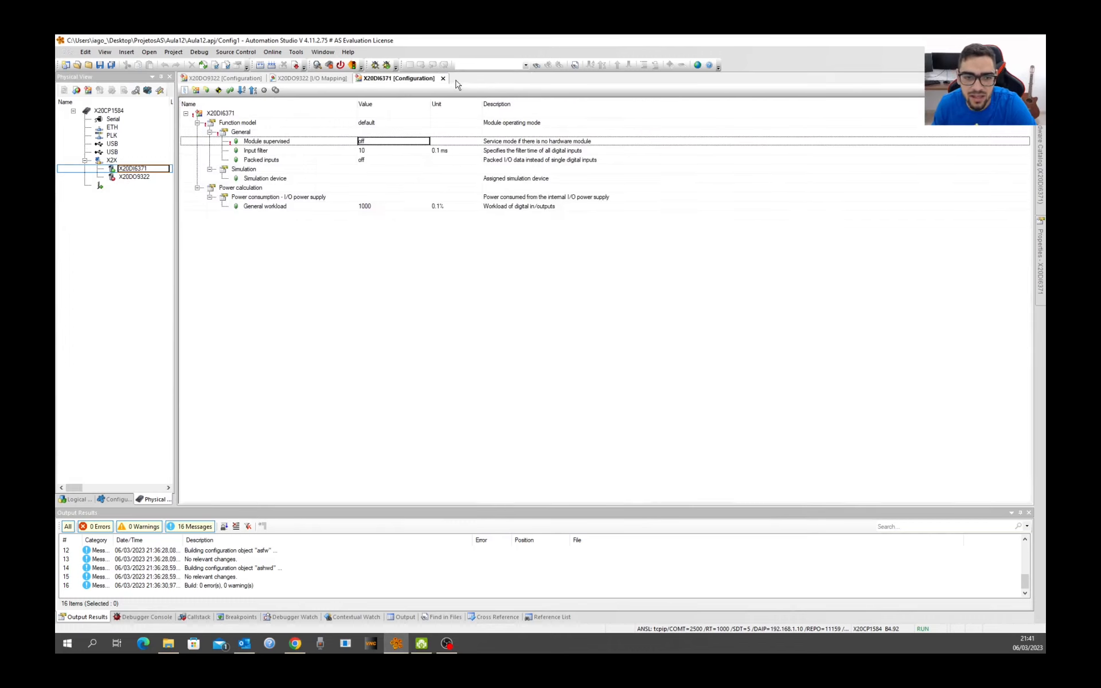
left_click(450, 79)
left_click(356, 78)
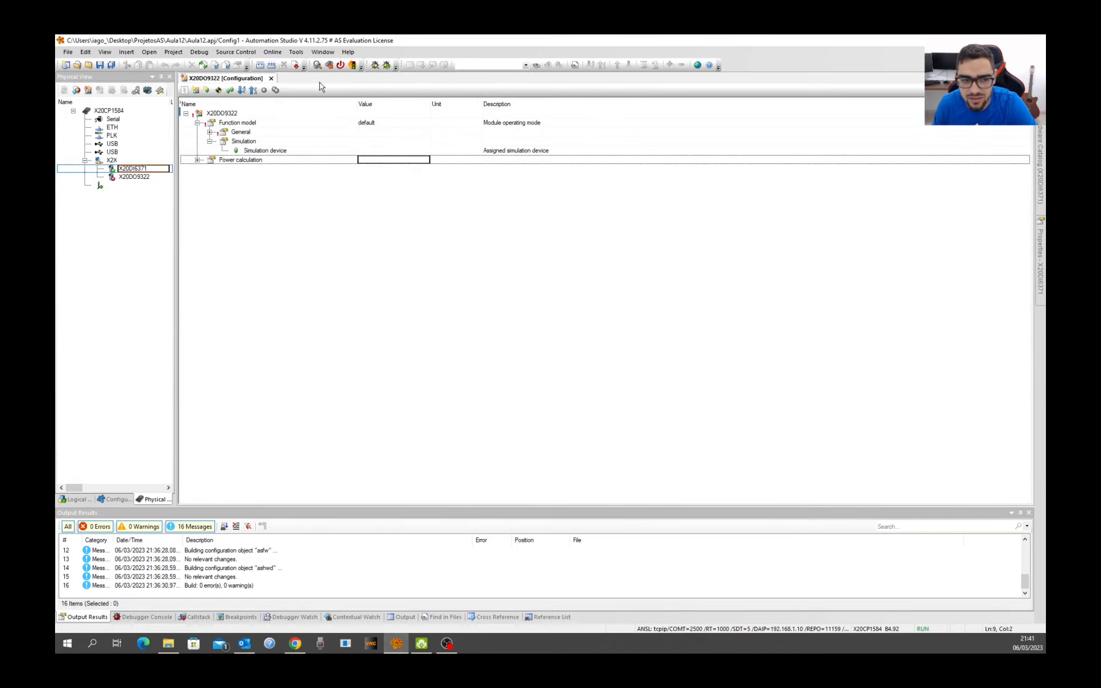
left_click(271, 79)
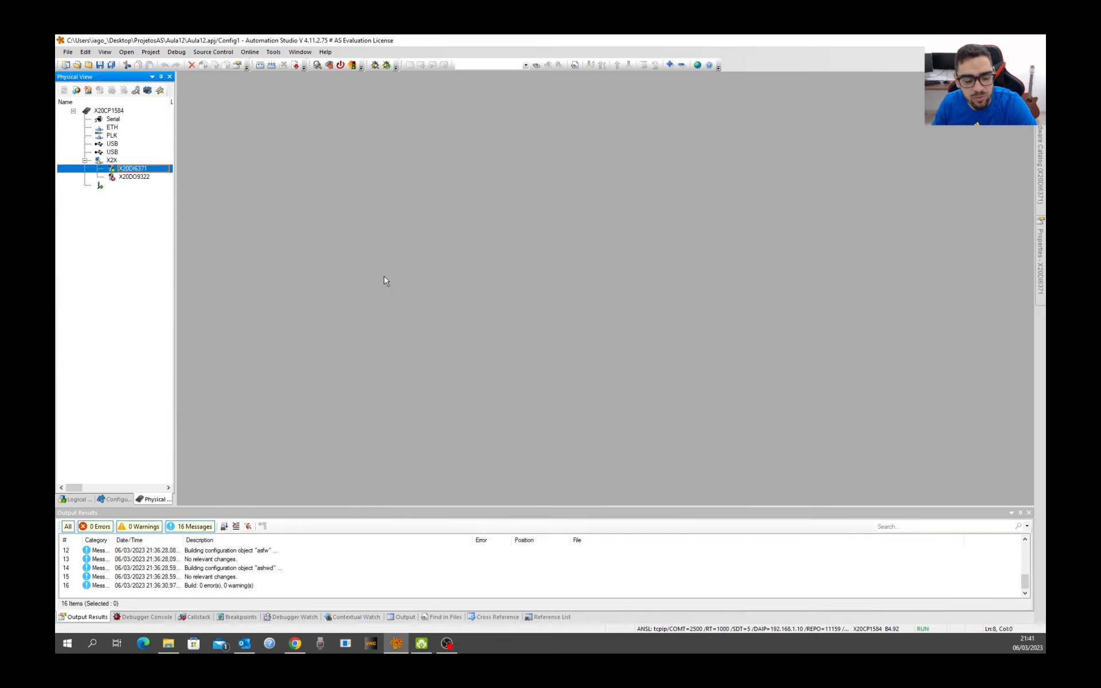
Step: Review X20DI6371's ModuleOk channel in its I/O mapping and revisit the System Diagnostics Manager hardware tree, closing or minimizing each view
double_click(123, 171)
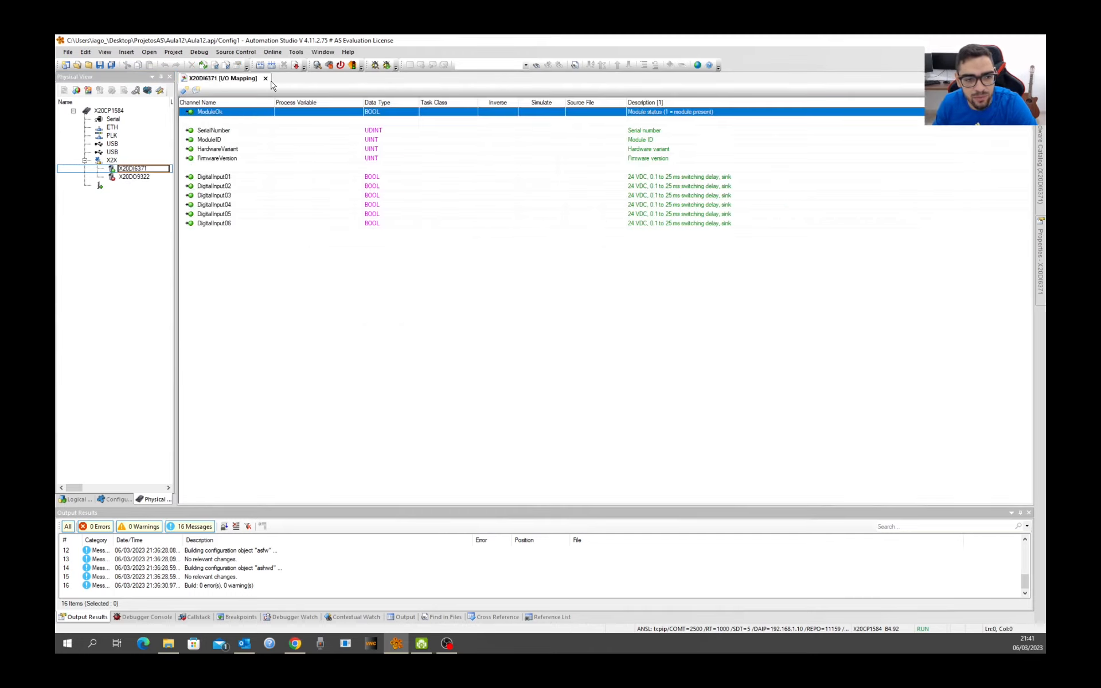
left_click(265, 78)
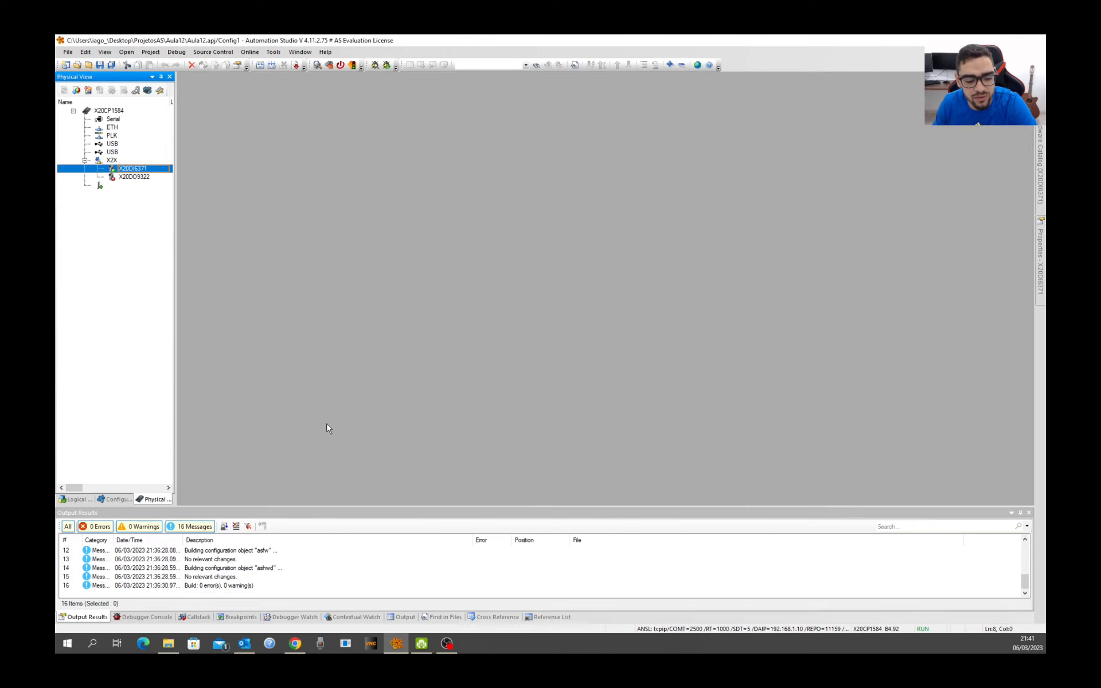
mouse_move(295, 643)
left_click(305, 606)
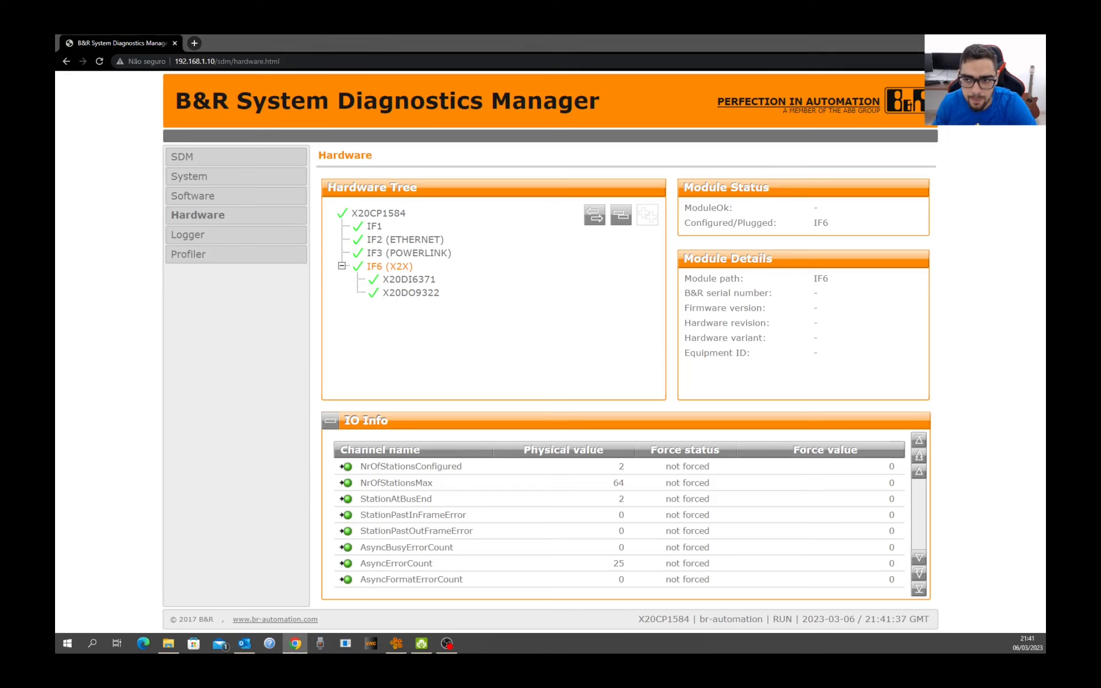
left_click(986, 42)
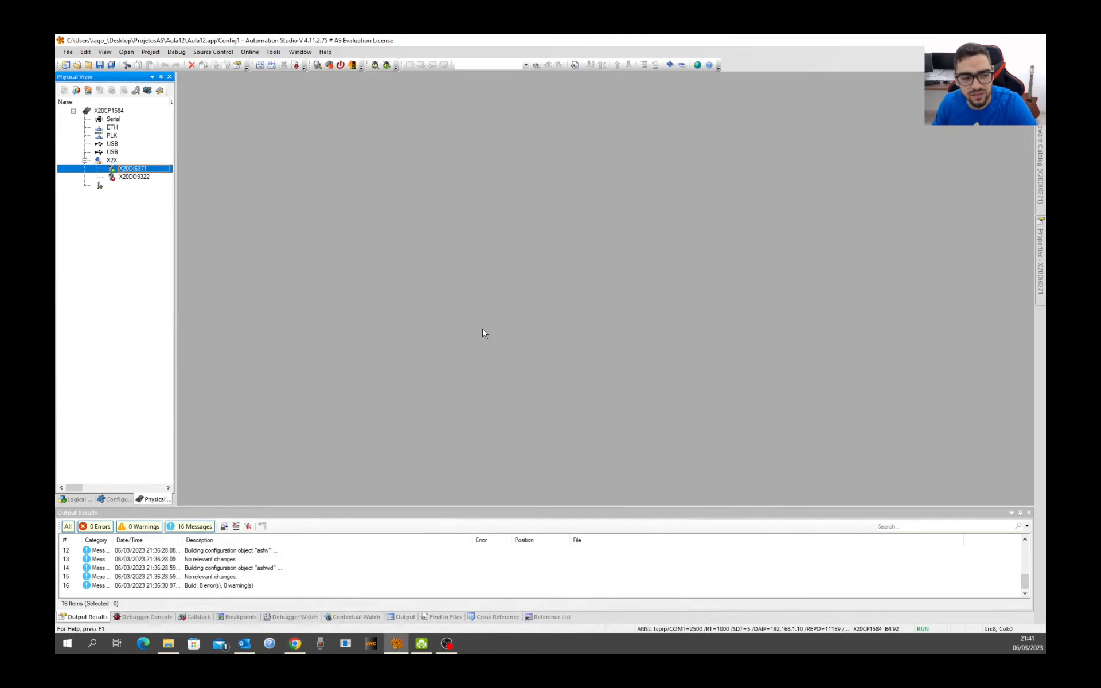